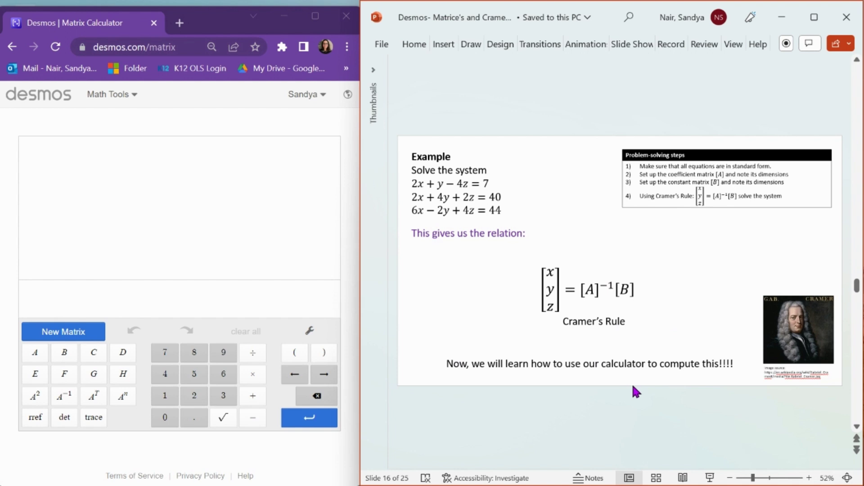
Advance the slides to Step 1 and open the Desmos Matrix Calculator from desmos.com in a new Chrome tab
{"action": "scroll", "coordinate": [633, 386], "scroll_direction": "down", "scroll_amount": 1}
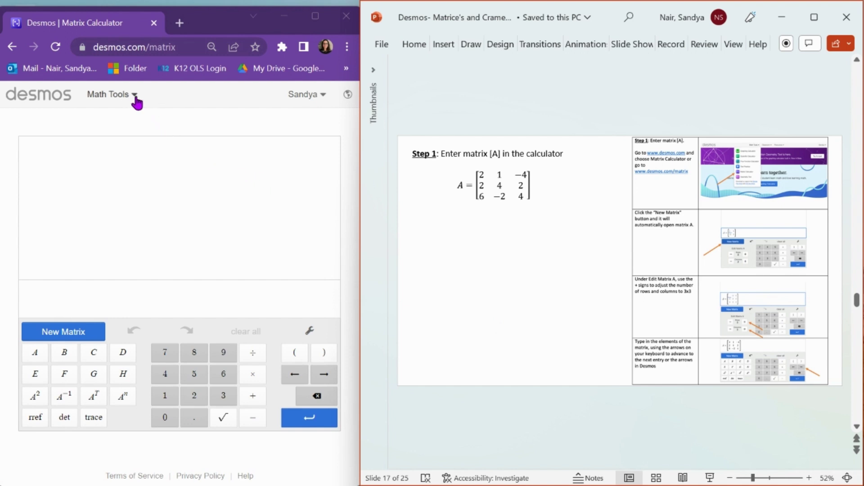
{"action": "left_click", "coordinate": [179, 23]}
{"action": "left_click", "coordinate": [106, 364]}
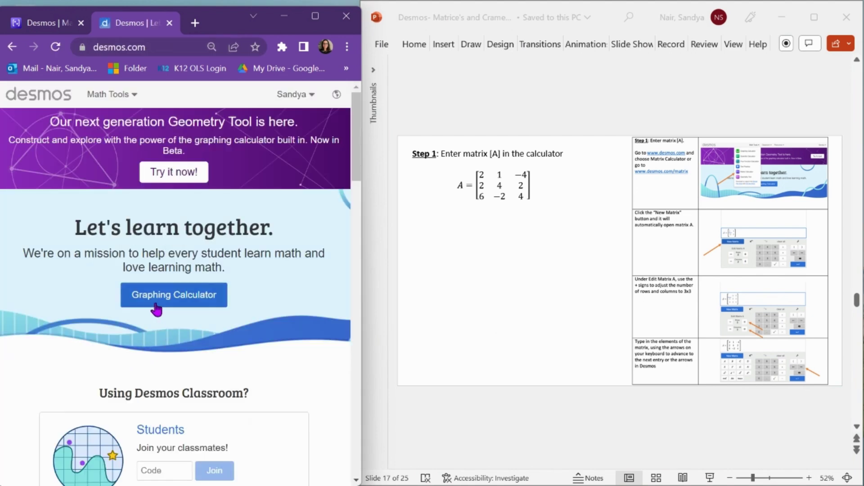
{"action": "left_click", "coordinate": [117, 96]}
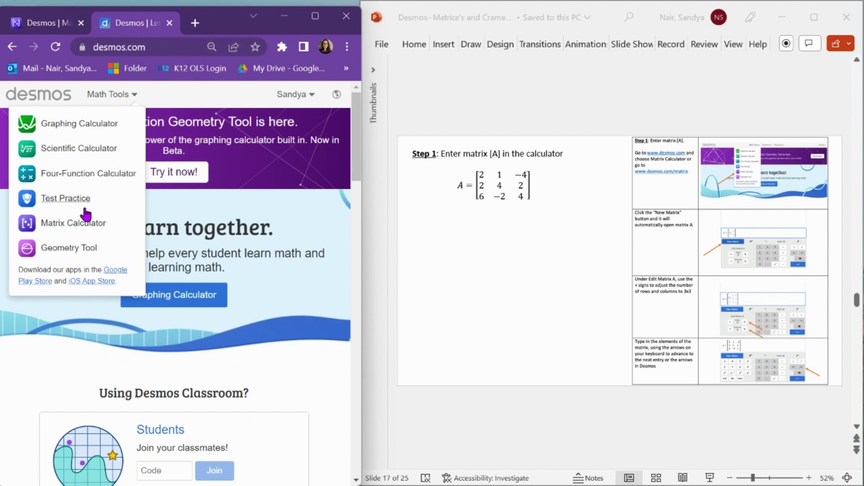
{"action": "left_click", "coordinate": [68, 224]}
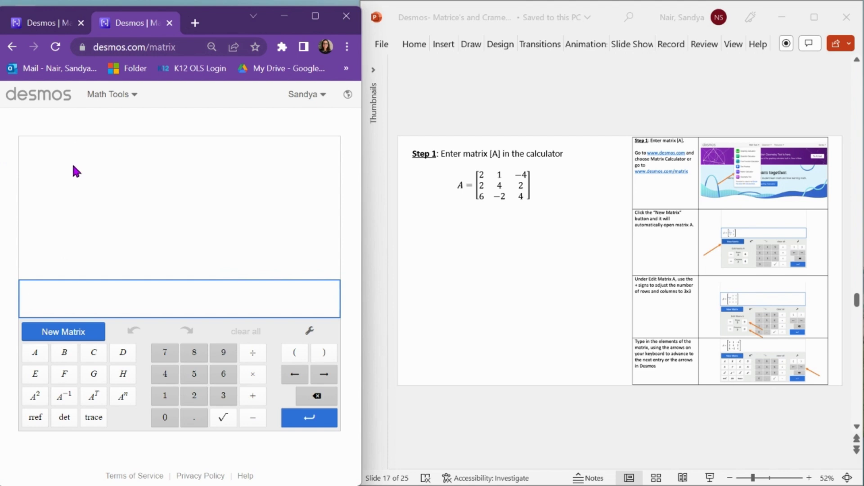
Create matrix A in the matrix calculator with 3 rows and 3 columns
{"action": "left_click", "coordinate": [53, 339]}
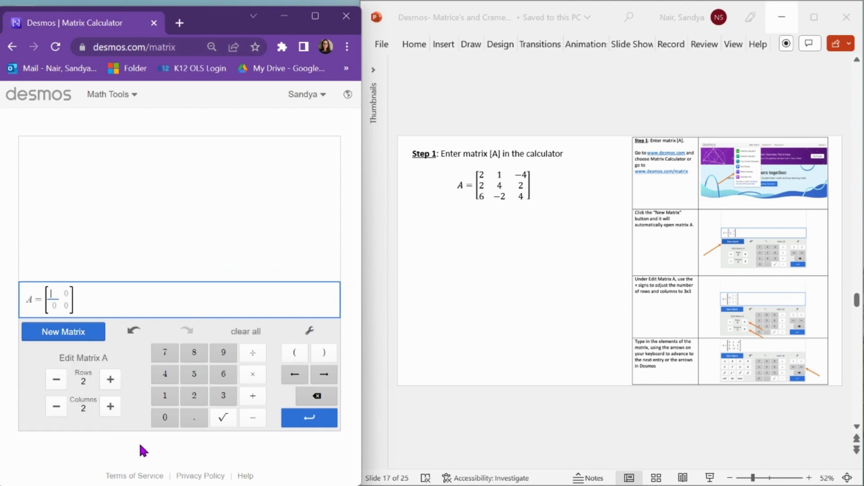
{"action": "left_click", "coordinate": [111, 383]}
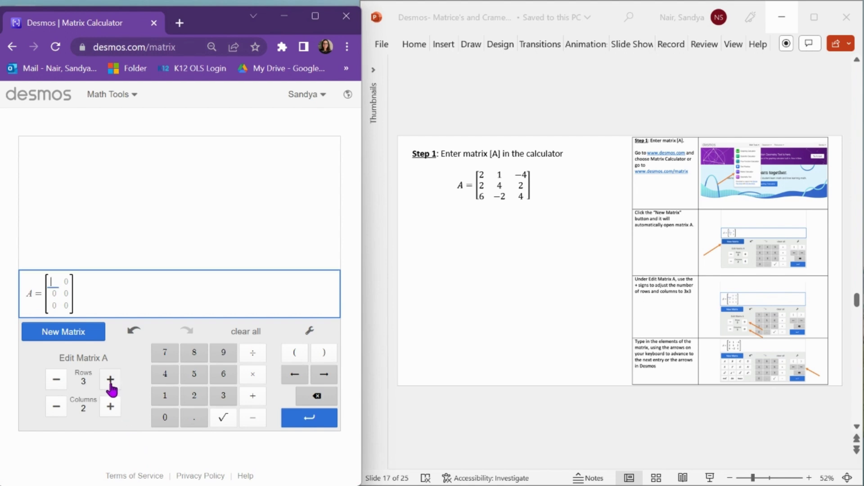
{"action": "left_click", "coordinate": [108, 416]}
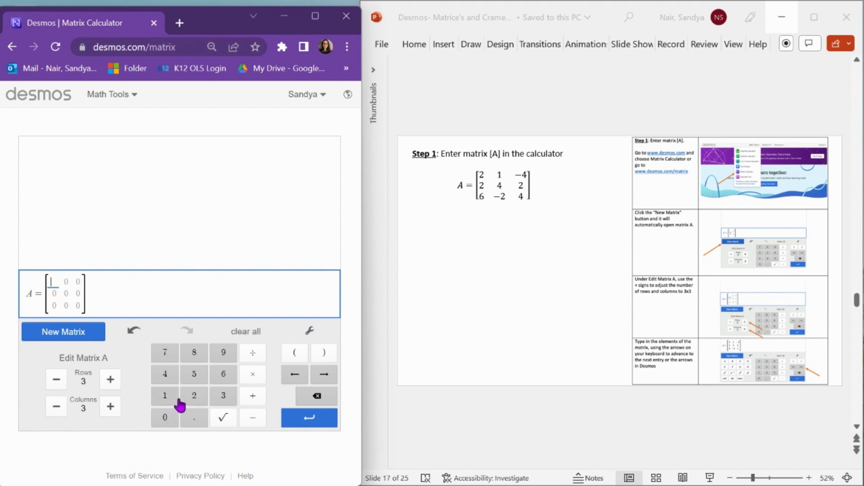
Fill the first row of matrix A with 2, 1, −4
{"action": "left_click", "coordinate": [199, 398]}
{"action": "left_click", "coordinate": [323, 380]}
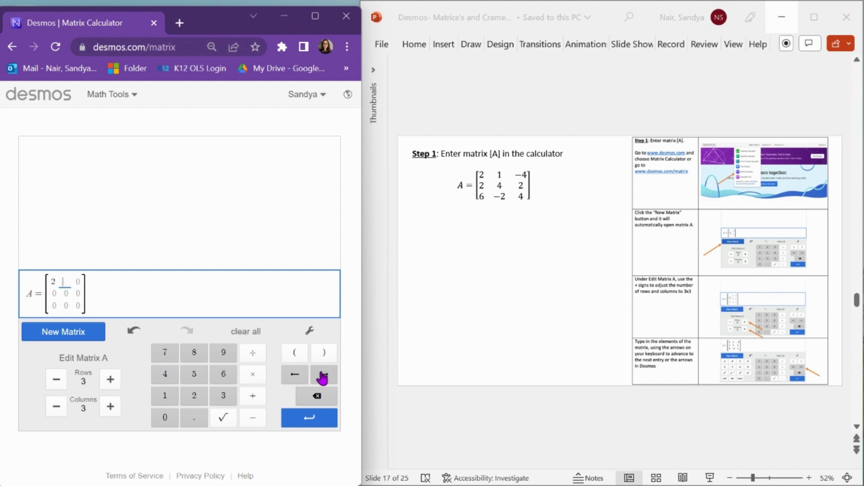
{"action": "left_click", "coordinate": [167, 401]}
{"action": "key", "text": "Right"}
{"action": "left_click", "coordinate": [253, 419]}
{"action": "left_click", "coordinate": [165, 374]}
{"action": "key", "text": "Right"}
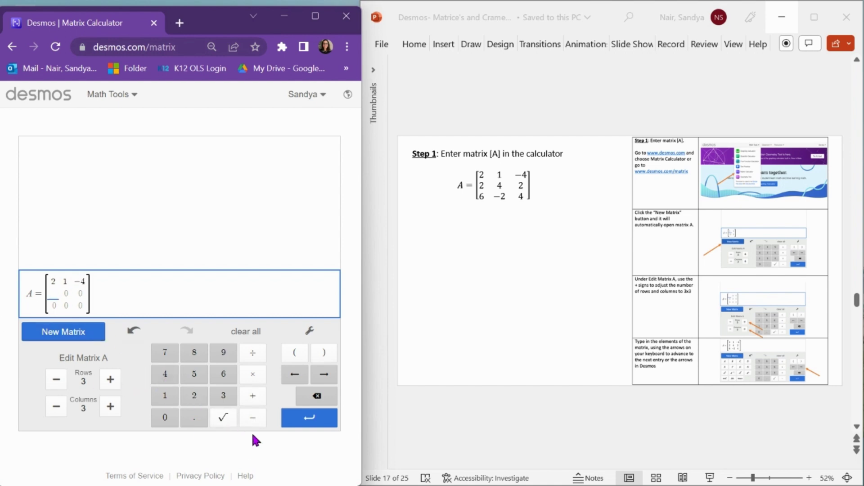
Fill the second row of matrix A with 2, 4, 2
{"action": "left_click", "coordinate": [194, 395]}
{"action": "key", "text": "Right"}
{"action": "left_click", "coordinate": [166, 376]}
{"action": "key", "text": "Right"}
{"action": "left_click", "coordinate": [195, 396]}
{"action": "key", "text": "Right"}
Fill the third row of matrix A with 6, −2, 4
{"action": "left_click", "coordinate": [222, 381]}
{"action": "key", "text": "Right"}
{"action": "left_click", "coordinate": [253, 418]}
{"action": "left_click", "coordinate": [194, 395]}
{"action": "key", "text": "Right"}
{"action": "left_click", "coordinate": [165, 374]}
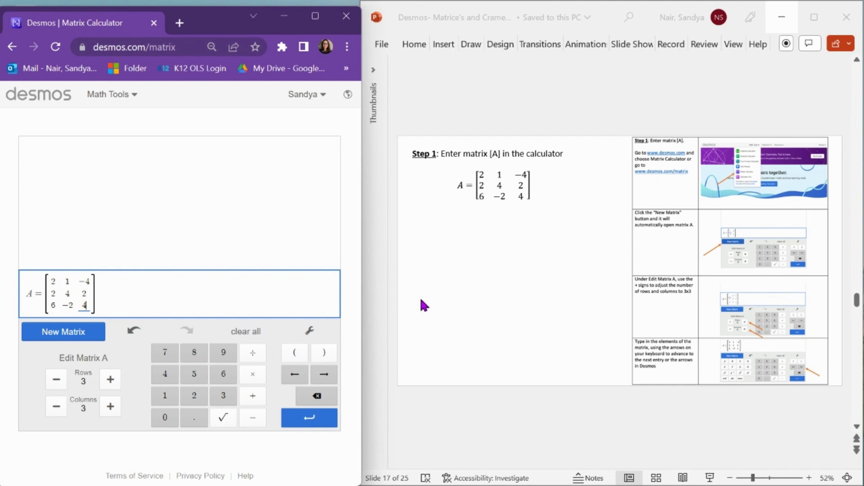
Advance the slides to Step 2 and create matrix B with 3 rows and 1 column
{"action": "scroll", "coordinate": [457, 297], "scroll_direction": "down", "scroll_amount": 1}
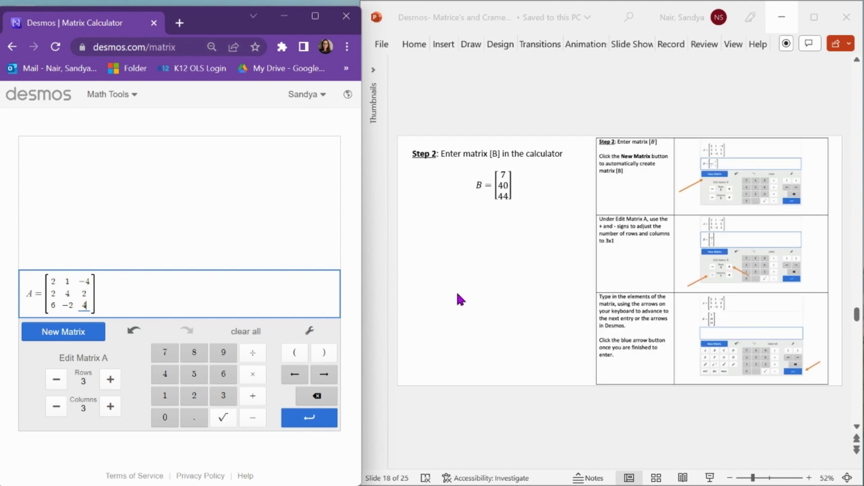
{"action": "left_click", "coordinate": [52, 333]}
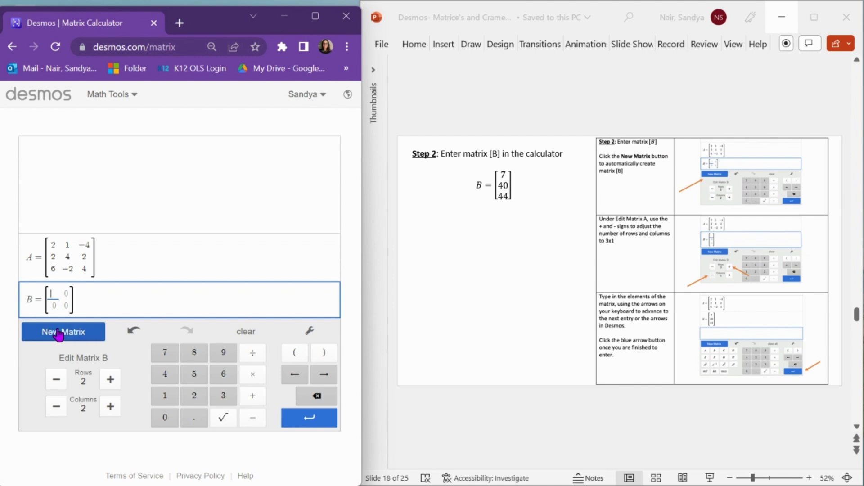
{"action": "left_click", "coordinate": [108, 380]}
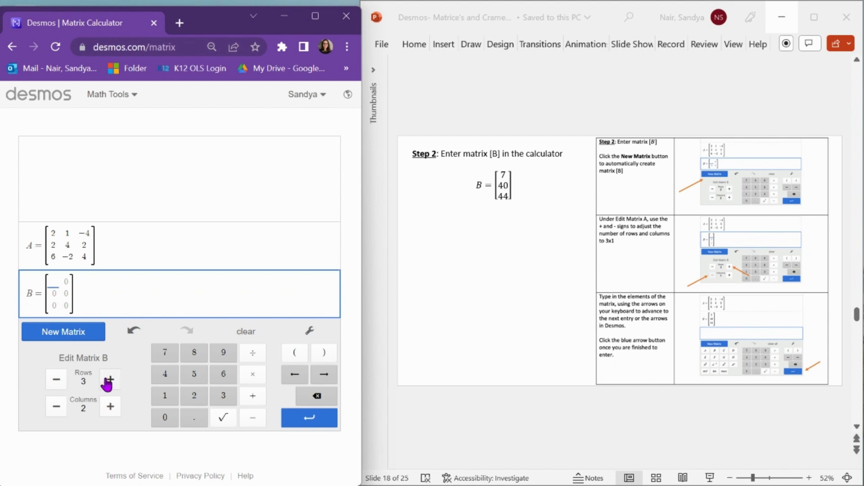
{"action": "left_click", "coordinate": [54, 408]}
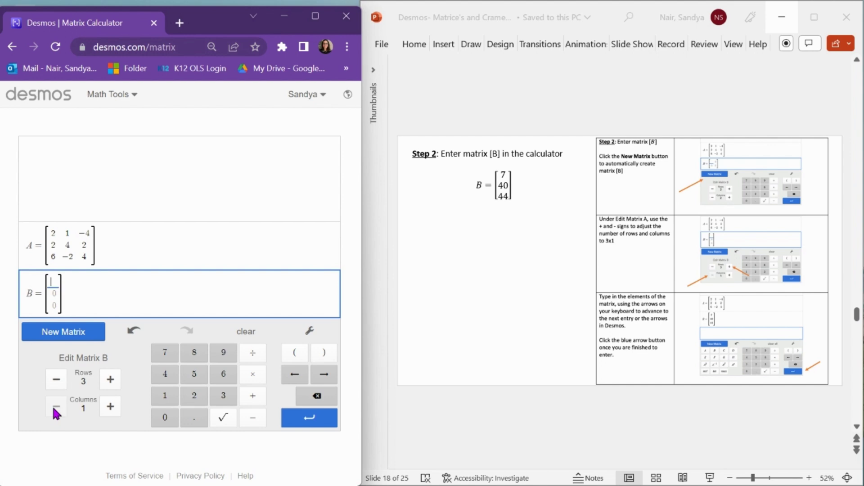
Fill matrix B from top to bottom with the constants 7, 40, 44
{"action": "left_click", "coordinate": [168, 358]}
{"action": "key", "text": "Down"}
{"action": "left_click", "coordinate": [164, 377]}
{"action": "left_click", "coordinate": [166, 418]}
{"action": "key", "text": "Down"}
{"action": "left_click", "coordinate": [165, 374]}
{"action": "left_click", "coordinate": [164, 374]}
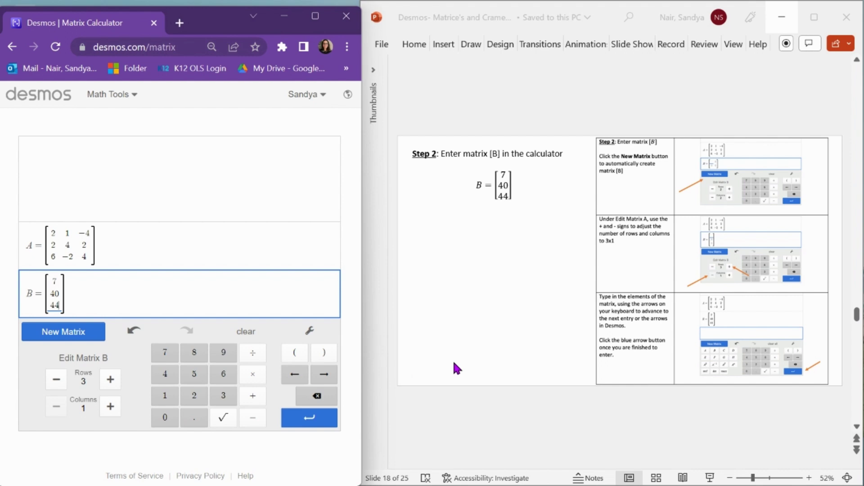
Advance the slides to Step 3 and compute A⁻¹B on a new calculator line
{"action": "scroll", "coordinate": [457, 368], "scroll_direction": "down", "scroll_amount": 1}
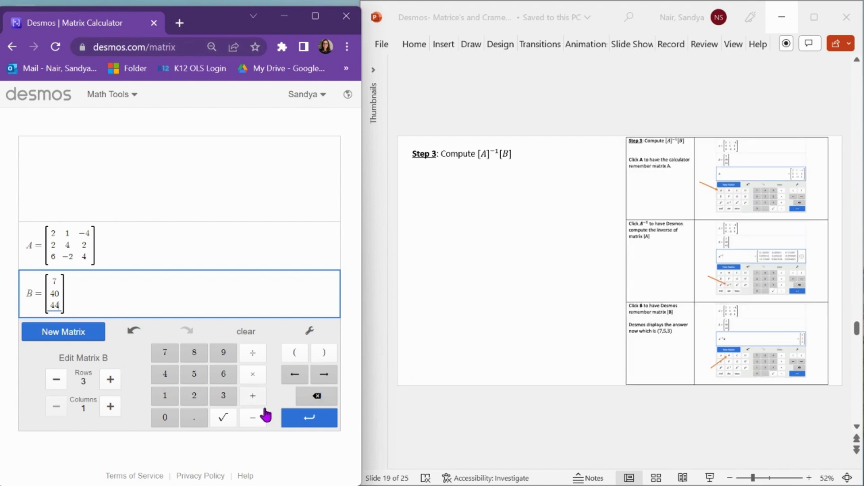
{"action": "left_click", "coordinate": [315, 421]}
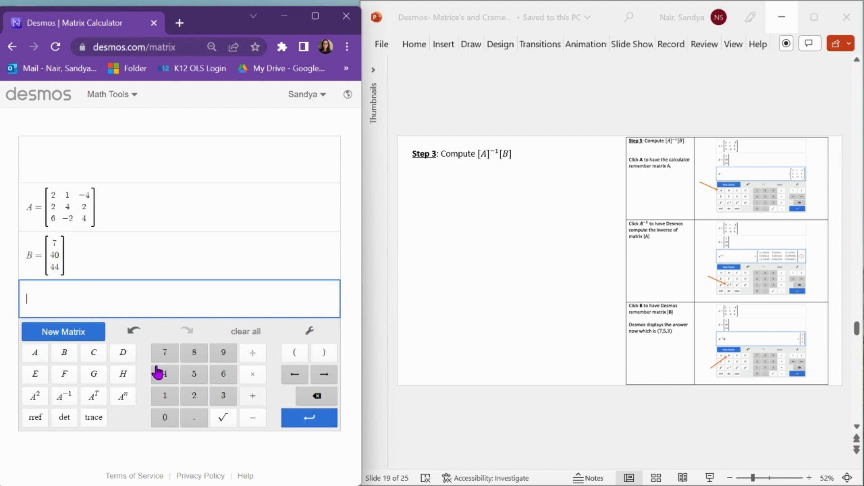
{"action": "left_click", "coordinate": [36, 354]}
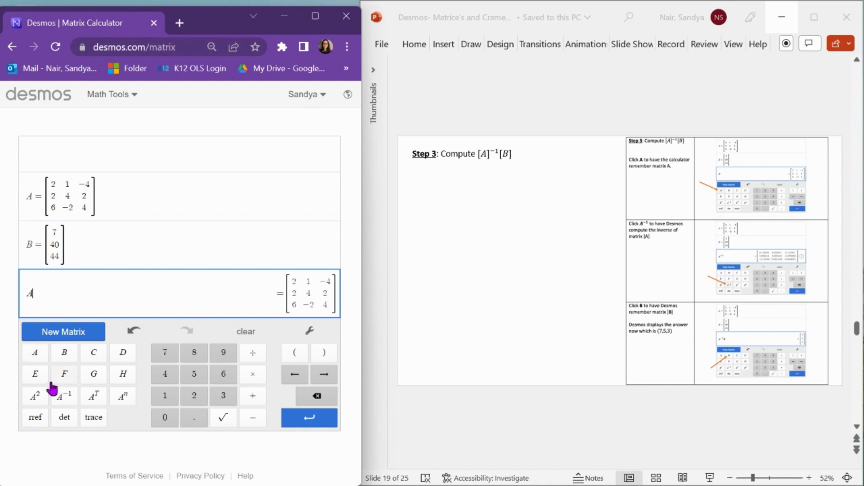
{"action": "left_click", "coordinate": [65, 401]}
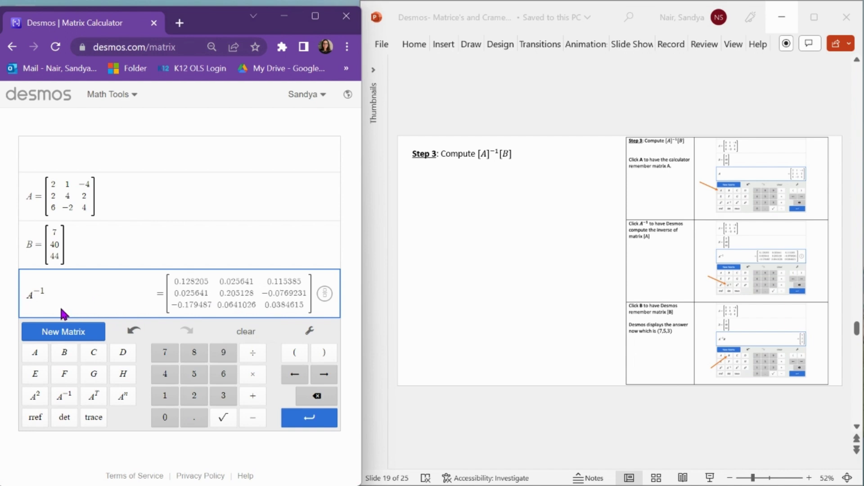
{"action": "left_click", "coordinate": [71, 355]}
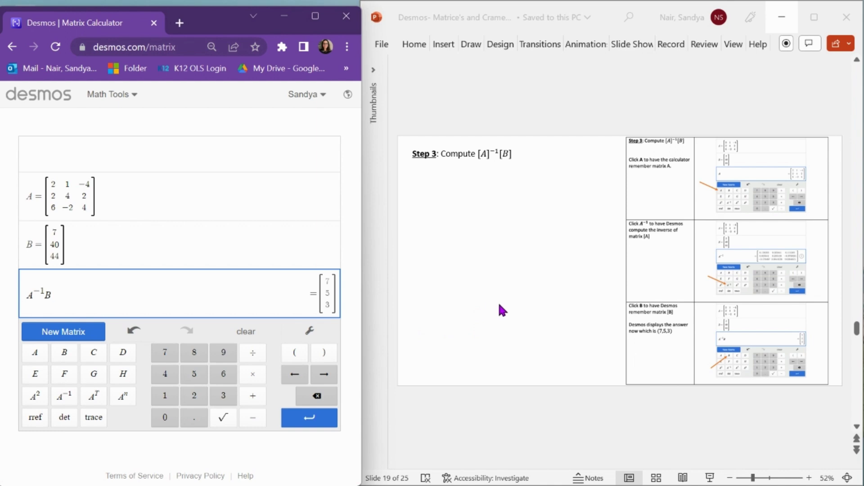
On the next example slide in PowerPoint, ink the implied coefficients of 1 and handwrite bracketed matrix A with first row 1, 1, 1
{"action": "scroll", "coordinate": [506, 310], "scroll_direction": "down", "scroll_amount": 1}
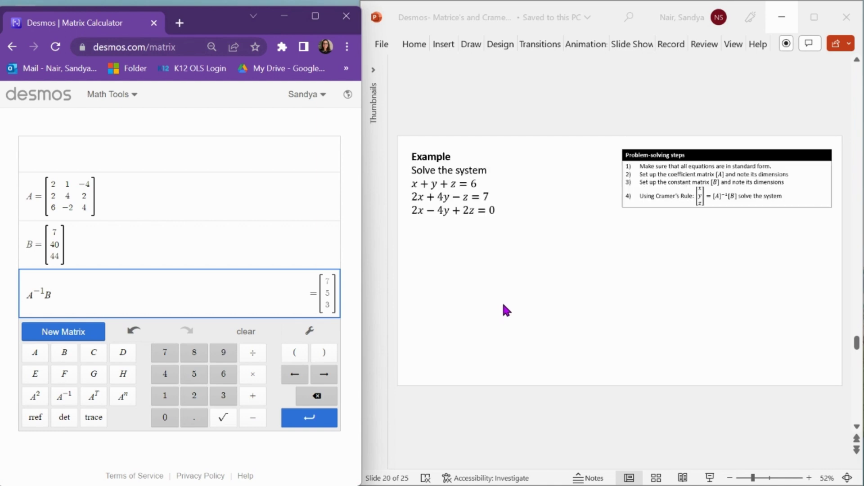
{"action": "left_click", "coordinate": [485, 285]}
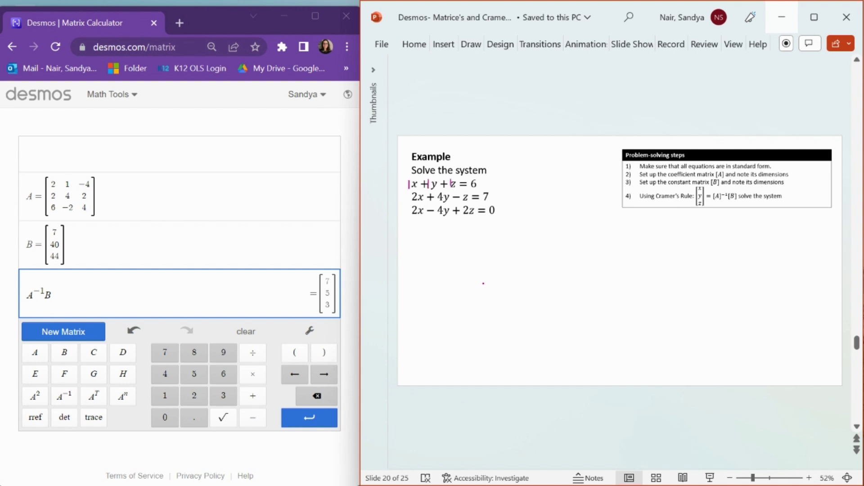
{"action": "mouse_move", "coordinate": [416, 245]}
{"action": "left_mouse_down"}
{"action": "mouse_move", "coordinate": [419, 233]}
{"action": "mouse_move", "coordinate": [425, 241]}
{"action": "left_mouse_up"}
{"action": "left_click_drag", "start_coordinate": [430, 238], "coordinate": [440, 243]}
{"action": "mouse_move", "coordinate": [446, 230]}
{"action": "left_mouse_down"}
{"action": "mouse_move", "coordinate": [457, 230]}
{"action": "mouse_move", "coordinate": [446, 284]}
{"action": "mouse_move", "coordinate": [466, 283]}
{"action": "left_mouse_up"}
{"action": "mouse_move", "coordinate": [463, 231]}
{"action": "left_mouse_down"}
{"action": "mouse_move", "coordinate": [507, 229]}
{"action": "mouse_move", "coordinate": [508, 239]}
{"action": "mouse_move", "coordinate": [529, 224]}
{"action": "mouse_move", "coordinate": [533, 270]}
{"action": "mouse_move", "coordinate": [519, 285]}
{"action": "left_mouse_up"}
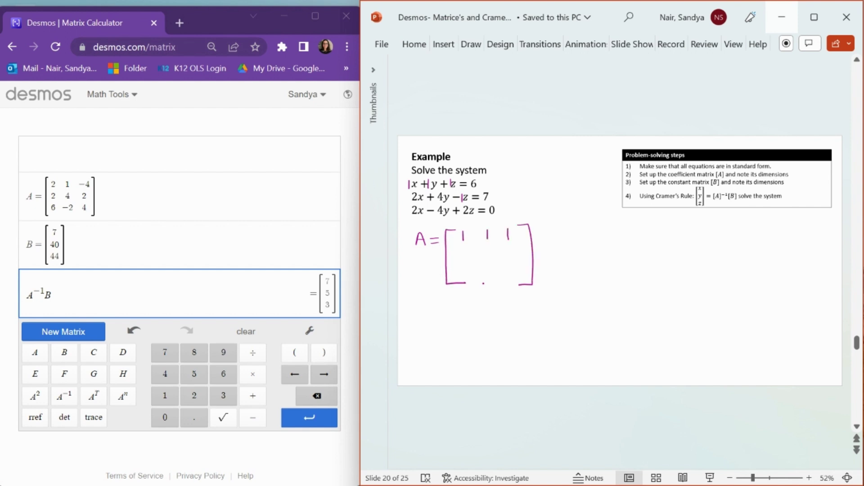
Handwrite matrix A's remaining rows as 2, 4, −1 and 2, −4, 2, and note its dimensions as 3×3
{"action": "mouse_move", "coordinate": [460, 247]}
{"action": "left_mouse_down"}
{"action": "mouse_move", "coordinate": [472, 257]}
{"action": "mouse_move", "coordinate": [511, 251]}
{"action": "left_mouse_up"}
{"action": "left_click_drag", "start_coordinate": [517, 243], "coordinate": [518, 257]}
{"action": "mouse_move", "coordinate": [463, 270]}
{"action": "left_mouse_down"}
{"action": "mouse_move", "coordinate": [474, 279]}
{"action": "mouse_move", "coordinate": [498, 276]}
{"action": "left_mouse_up"}
{"action": "mouse_move", "coordinate": [495, 269]}
{"action": "left_mouse_down"}
{"action": "mouse_move", "coordinate": [495, 281]}
{"action": "mouse_move", "coordinate": [527, 277]}
{"action": "left_mouse_up"}
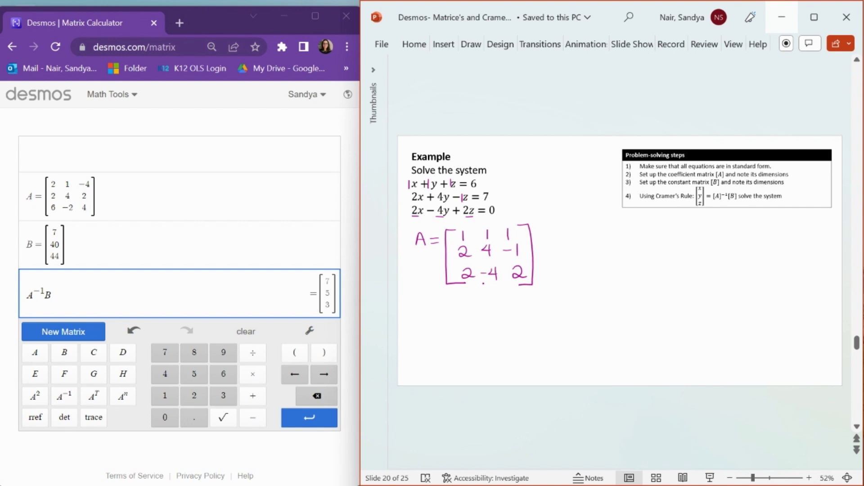
{"action": "mouse_move", "coordinate": [560, 237]}
{"action": "left_mouse_down"}
{"action": "mouse_move", "coordinate": [560, 249]}
{"action": "mouse_move", "coordinate": [586, 249]}
{"action": "mouse_move", "coordinate": [576, 249]}
{"action": "left_mouse_up"}
{"action": "left_click_drag", "start_coordinate": [589, 236], "coordinate": [589, 249]}
Underline the constants and handwrite matrix B below A with entries 6, 7, 0, noting its dimensions as 3×1
{"action": "mouse_move", "coordinate": [420, 307]}
{"action": "left_mouse_down"}
{"action": "mouse_move", "coordinate": [420, 320]}
{"action": "mouse_move", "coordinate": [446, 316]}
{"action": "left_mouse_up"}
{"action": "mouse_move", "coordinate": [454, 301]}
{"action": "left_mouse_down"}
{"action": "mouse_move", "coordinate": [468, 301]}
{"action": "mouse_move", "coordinate": [455, 356]}
{"action": "mouse_move", "coordinate": [470, 358]}
{"action": "left_mouse_up"}
{"action": "left_click_drag", "start_coordinate": [474, 187], "coordinate": [501, 216]}
{"action": "mouse_move", "coordinate": [477, 307]}
{"action": "left_mouse_down"}
{"action": "mouse_move", "coordinate": [469, 320]}
{"action": "mouse_move", "coordinate": [480, 333]}
{"action": "left_mouse_up"}
{"action": "left_click_drag", "start_coordinate": [476, 342], "coordinate": [480, 351]}
{"action": "mouse_move", "coordinate": [484, 301]}
{"action": "left_mouse_down"}
{"action": "mouse_move", "coordinate": [502, 344]}
{"action": "mouse_move", "coordinate": [487, 357]}
{"action": "left_mouse_up"}
{"action": "left_click_drag", "start_coordinate": [516, 317], "coordinate": [511, 328]}
{"action": "left_click_drag", "start_coordinate": [525, 317], "coordinate": [533, 326]}
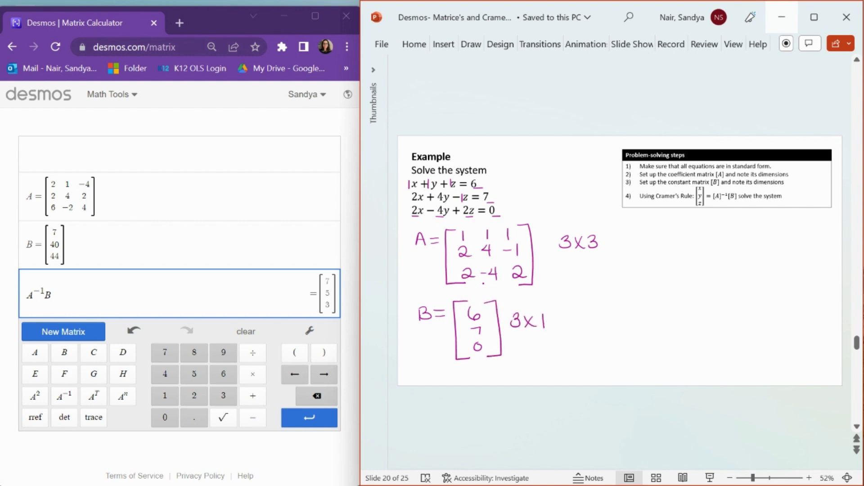
Circle [A]⁻¹[B] in the slide's problem-solving steps, and clear all previous entries from the Desmos matrix calculator
{"action": "mouse_move", "coordinate": [714, 205]}
{"action": "left_mouse_down"}
{"action": "mouse_move", "coordinate": [729, 190]}
{"action": "mouse_move", "coordinate": [713, 209]}
{"action": "left_mouse_up"}
{"action": "left_click", "coordinate": [278, 215]}
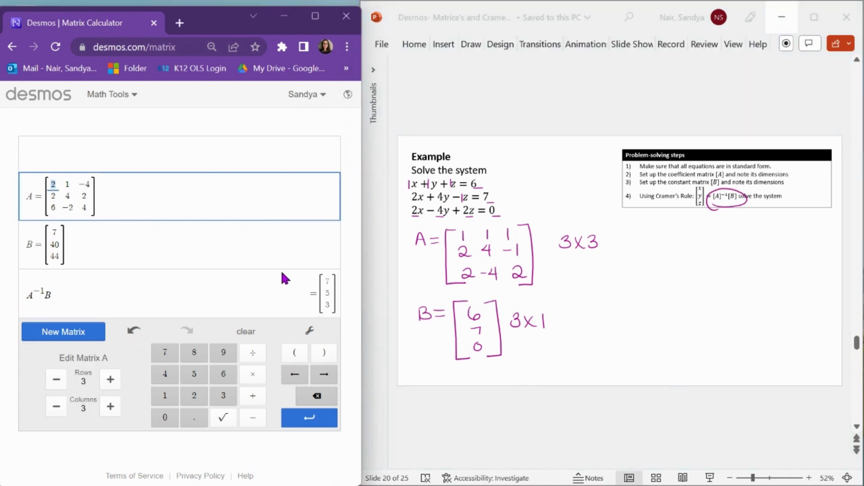
{"action": "left_click", "coordinate": [249, 337]}
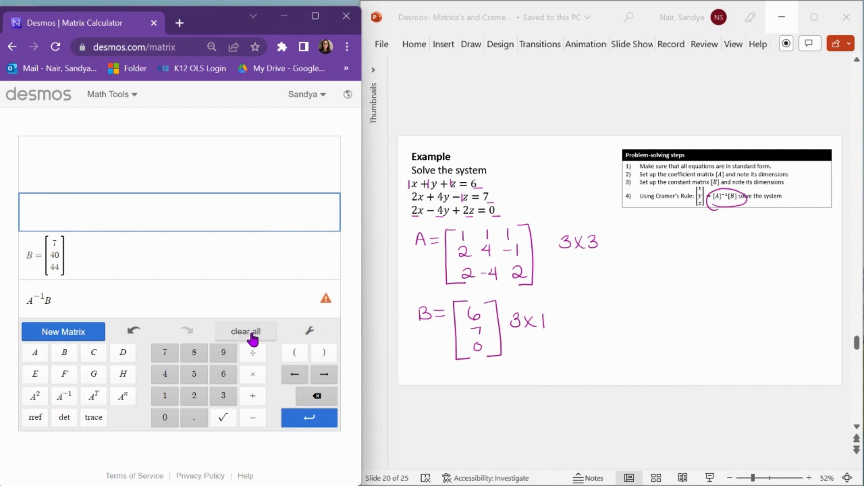
{"action": "left_click", "coordinate": [249, 333]}
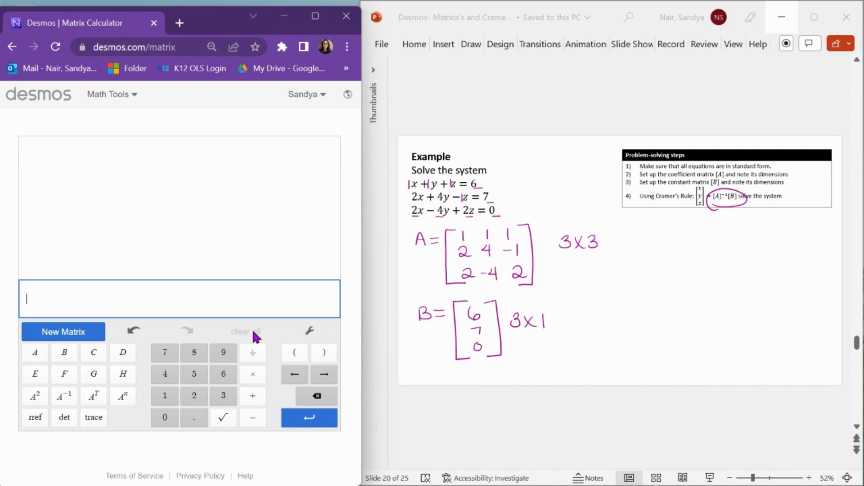
Create a new matrix A with 3 rows and 3 columns for the second example's system
{"action": "left_click", "coordinate": [70, 338]}
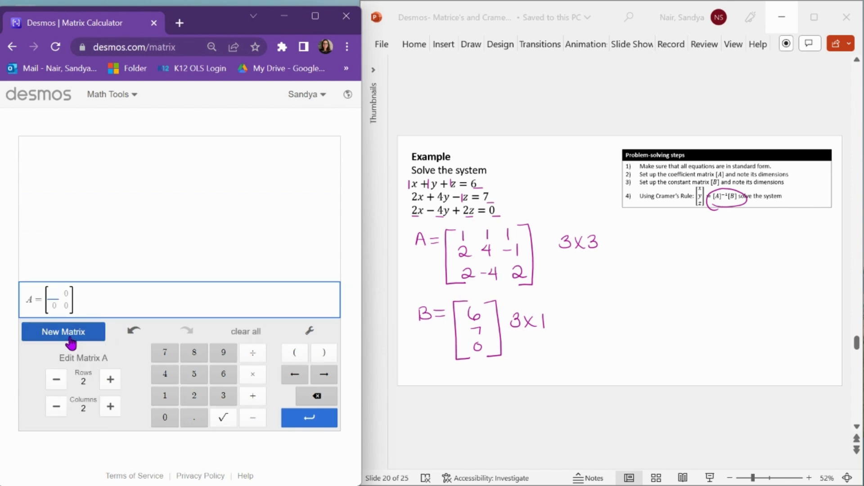
{"action": "left_click", "coordinate": [110, 385]}
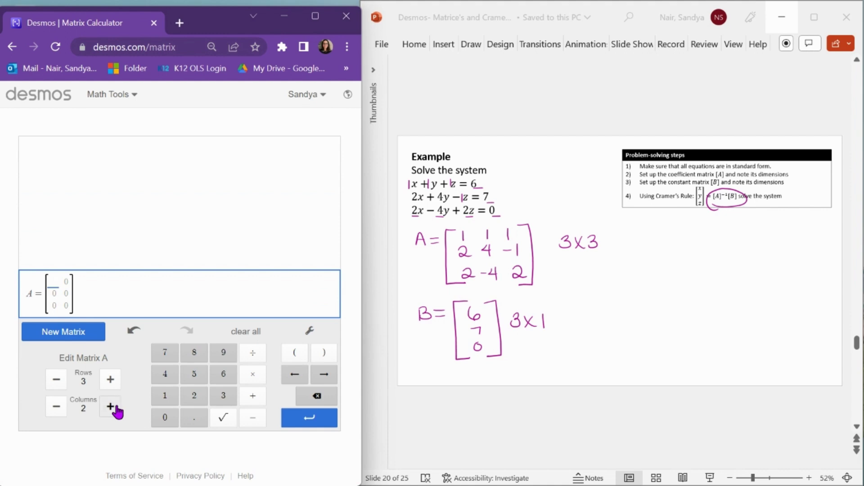
{"action": "left_click", "coordinate": [112, 406]}
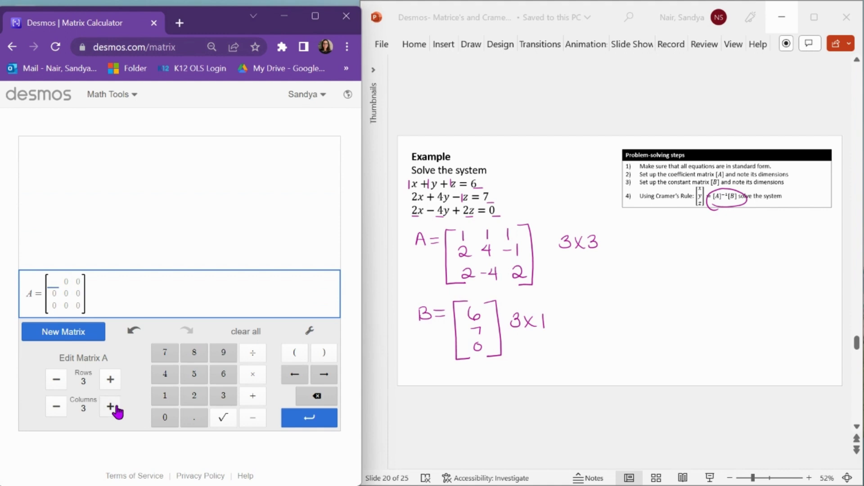
Fill the first row of the new matrix A with 1, 1, 1
{"action": "left_click", "coordinate": [163, 407]}
{"action": "key", "text": "Tab"}
{"action": "left_click", "coordinate": [163, 405]}
{"action": "key", "text": "Tab"}
{"action": "left_click", "coordinate": [163, 406]}
{"action": "key", "text": "Tab"}
Fill the second row of matrix A with 2, 4, −1
{"action": "left_click", "coordinate": [187, 402]}
{"action": "key", "text": "Tab"}
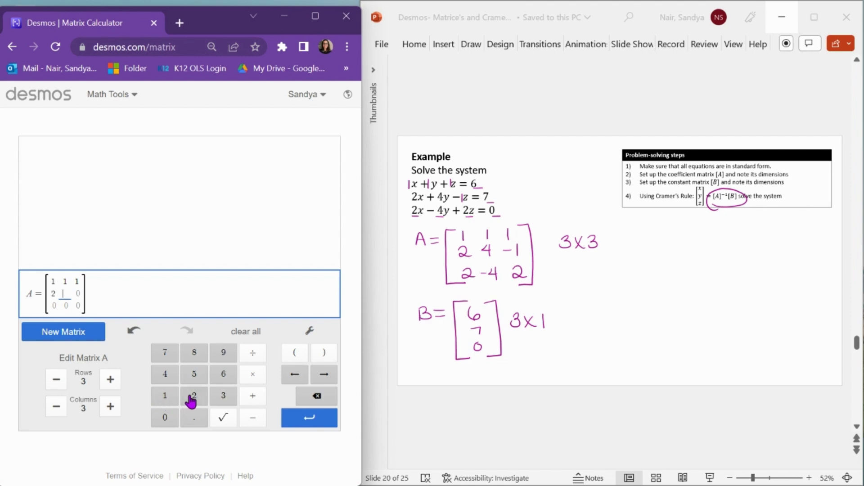
{"action": "left_click", "coordinate": [171, 381]}
{"action": "key", "text": "Tab"}
{"action": "left_click", "coordinate": [254, 419]}
{"action": "left_click", "coordinate": [171, 398]}
{"action": "key", "text": "Tab"}
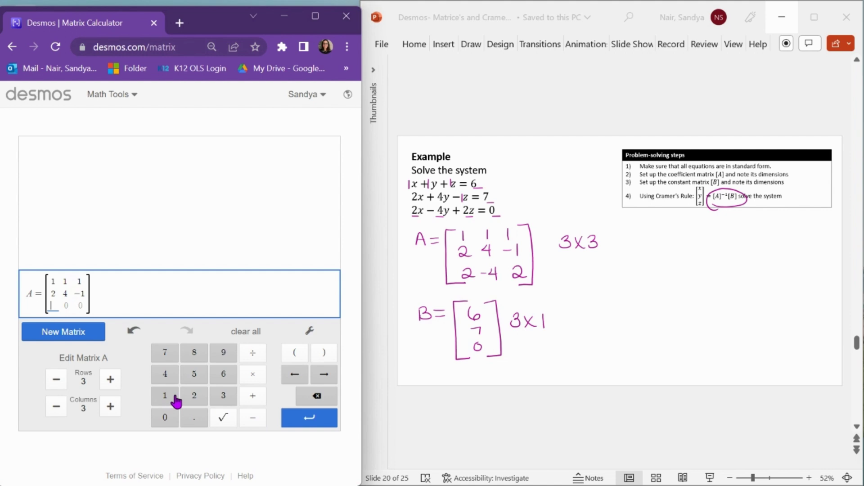
Fill the third row of matrix A with 2, −4, 2
{"action": "left_click", "coordinate": [198, 401]}
{"action": "key", "text": "Tab"}
{"action": "left_click", "coordinate": [262, 424]}
{"action": "left_click", "coordinate": [164, 376]}
{"action": "key", "text": "Tab"}
{"action": "left_click", "coordinate": [195, 399]}
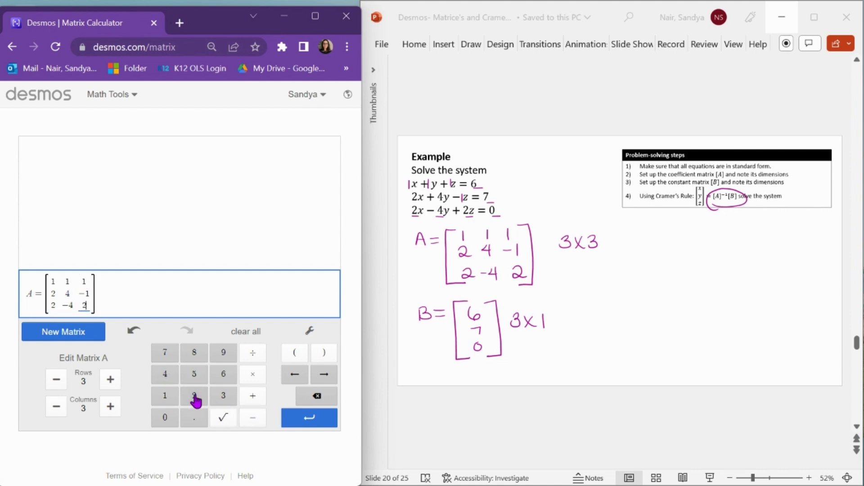
Create a constant matrix B with 3 rows and 1 column, filled with 6, 7 and 0
{"action": "left_click", "coordinate": [75, 342]}
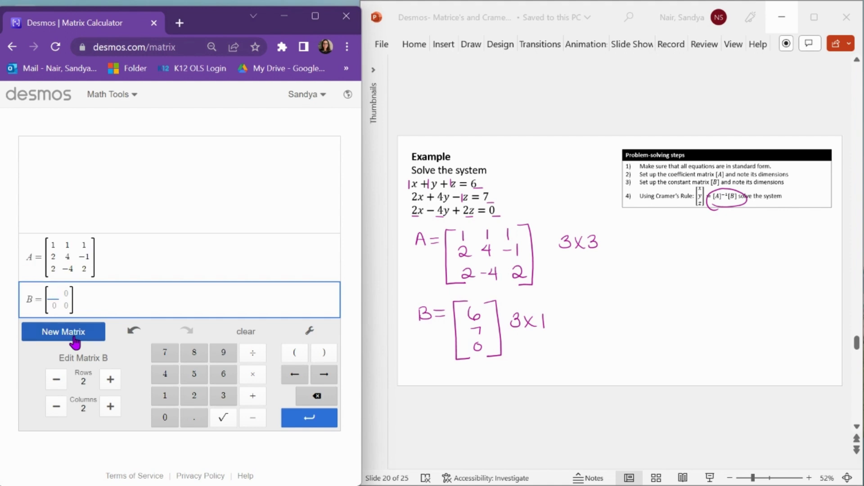
{"action": "left_click", "coordinate": [110, 382]}
{"action": "left_click", "coordinate": [57, 408]}
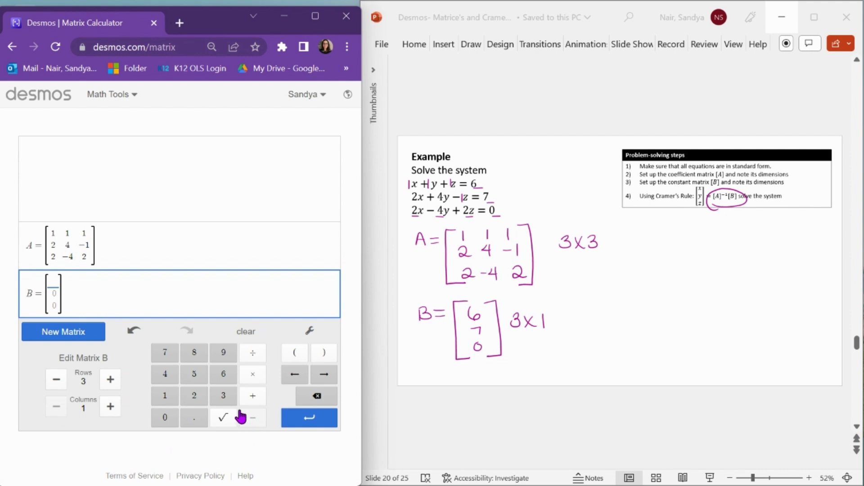
{"action": "left_click", "coordinate": [165, 352]}
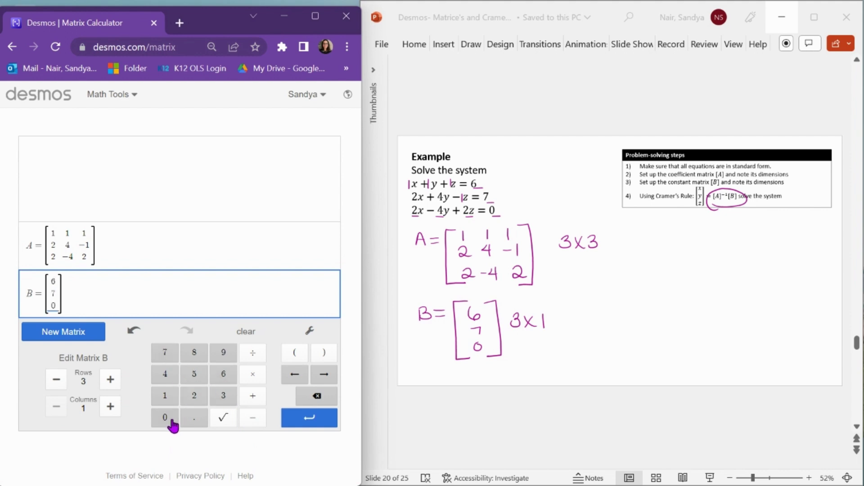
{"action": "left_click", "coordinate": [309, 428]}
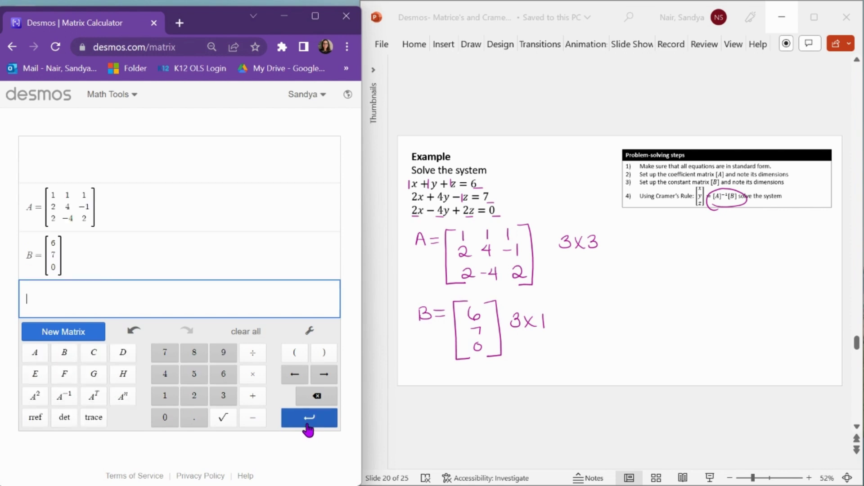
Calculate the inverse of matrix A multiplied by matrix B, A⁻¹B, for the second example
{"action": "left_click", "coordinate": [36, 355]}
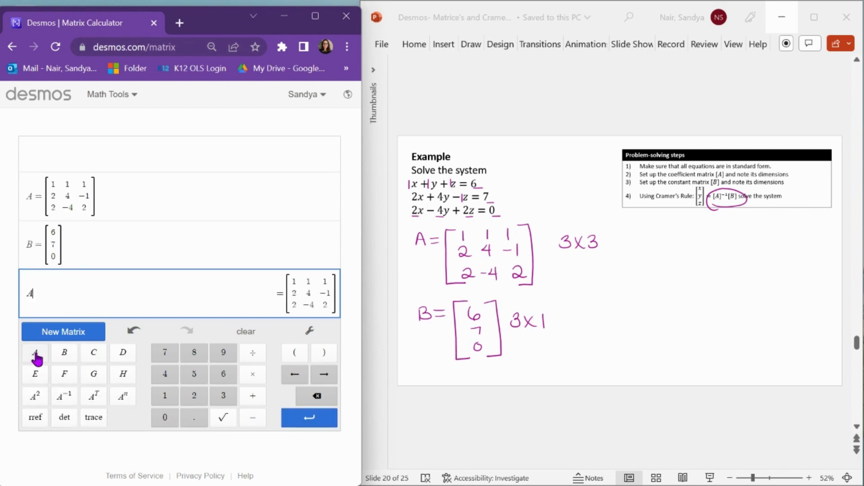
{"action": "left_click", "coordinate": [71, 406]}
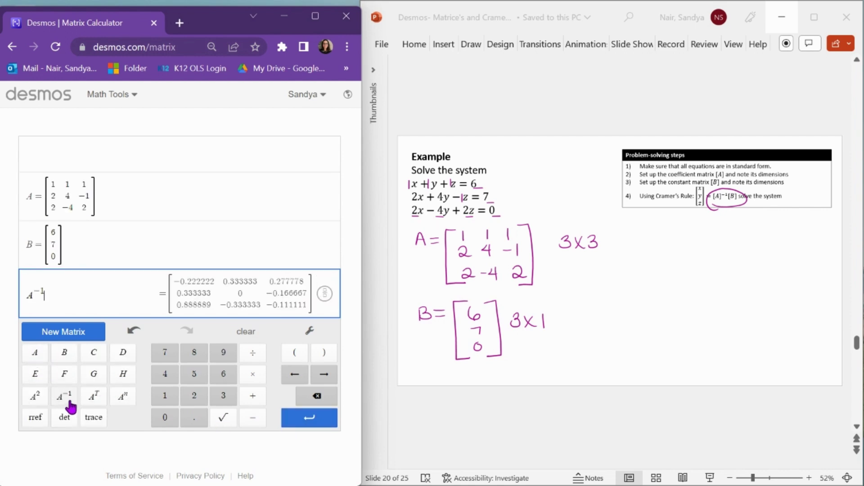
{"action": "left_click", "coordinate": [66, 357]}
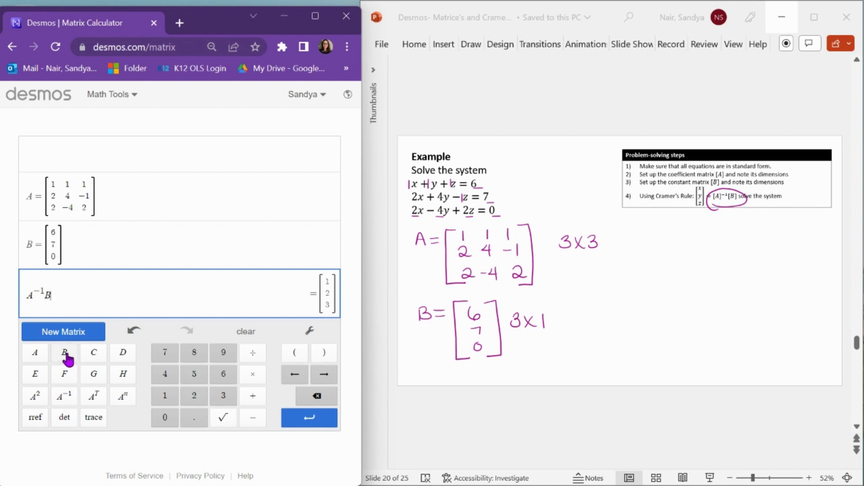
Switch to the PowerPoint slide and handwrite the solution (1, 2, 3) in the empty area beside the matrices
{"action": "left_click", "coordinate": [638, 372]}
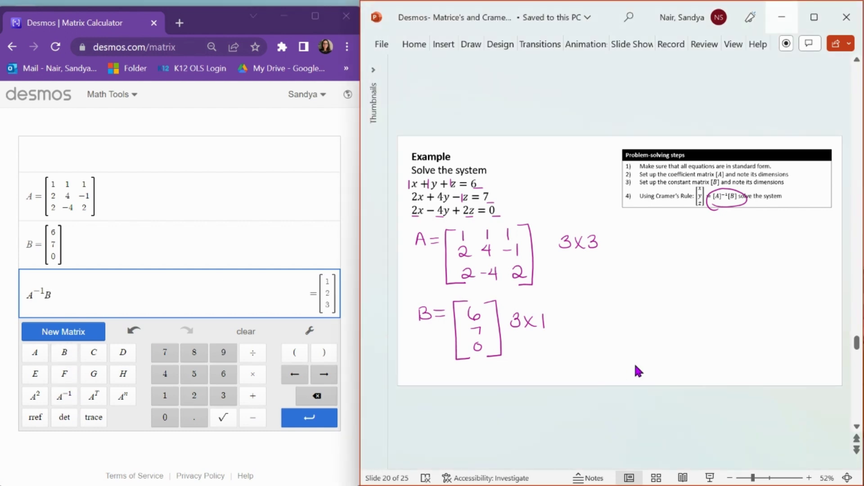
{"action": "left_click_drag", "start_coordinate": [669, 242], "coordinate": [666, 258]}
{"action": "left_click_drag", "start_coordinate": [679, 246], "coordinate": [706, 256]}
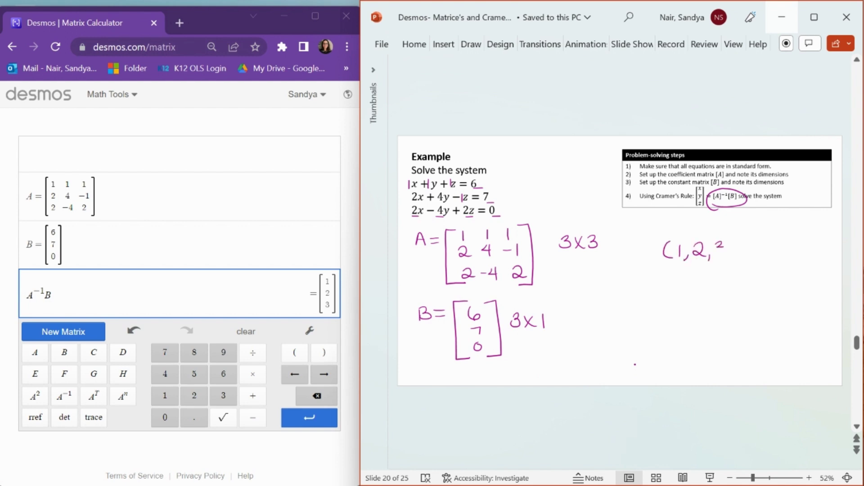
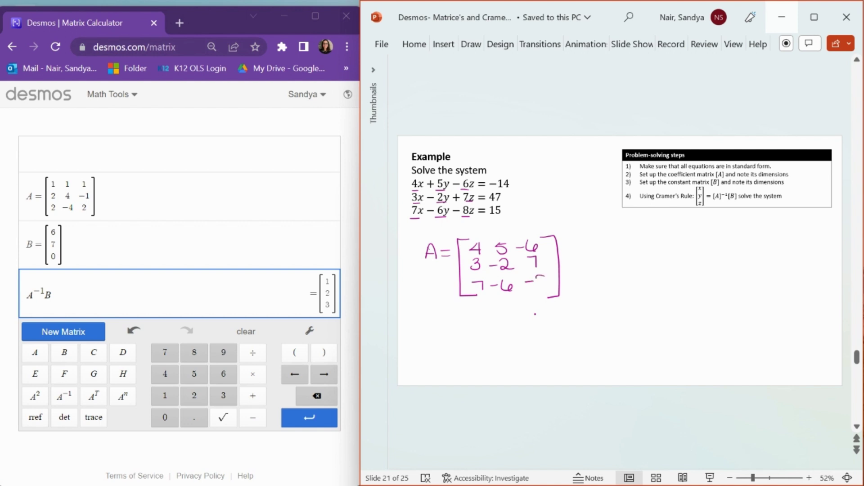
Label the handwritten matrix A as 3×3 and write the constant matrix B with −14, 47, 15, labelled 3×1, below it
{"action": "mouse_move", "coordinate": [594, 254]}
{"action": "left_mouse_down"}
{"action": "mouse_move", "coordinate": [575, 262]}
{"action": "mouse_move", "coordinate": [595, 265]}
{"action": "left_mouse_up"}
{"action": "left_click_drag", "start_coordinate": [609, 252], "coordinate": [612, 264]}
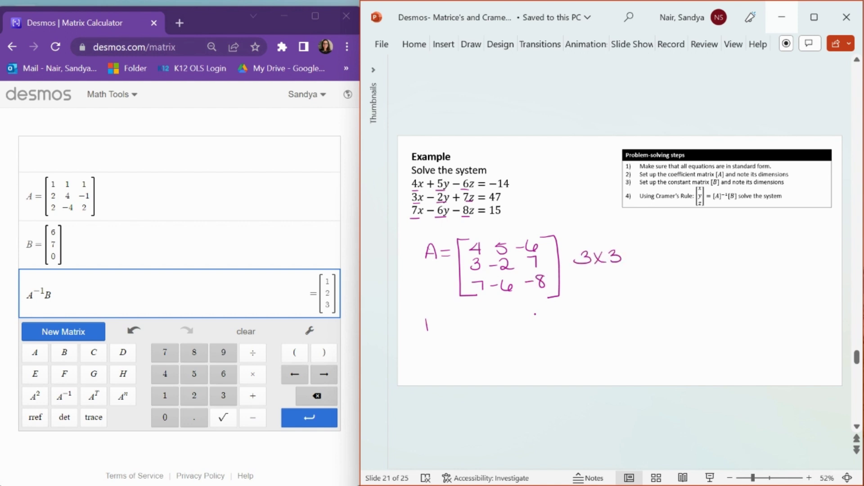
{"action": "mouse_move", "coordinate": [426, 318]}
{"action": "left_mouse_down"}
{"action": "mouse_move", "coordinate": [426, 330]}
{"action": "mouse_move", "coordinate": [451, 320]}
{"action": "mouse_move", "coordinate": [459, 370]}
{"action": "mouse_move", "coordinate": [474, 371]}
{"action": "left_mouse_up"}
{"action": "left_click_drag", "start_coordinate": [494, 192], "coordinate": [515, 191]}
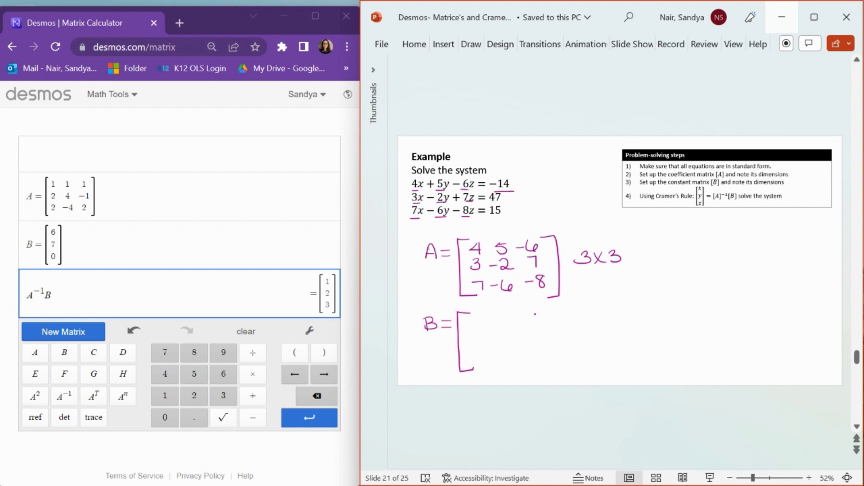
{"action": "mouse_move", "coordinate": [494, 310]}
{"action": "left_mouse_down"}
{"action": "mouse_move", "coordinate": [503, 201]}
{"action": "mouse_move", "coordinate": [477, 338]}
{"action": "mouse_move", "coordinate": [498, 332]}
{"action": "mouse_move", "coordinate": [494, 342]}
{"action": "mouse_move", "coordinate": [491, 218]}
{"action": "mouse_move", "coordinate": [502, 218]}
{"action": "mouse_move", "coordinate": [490, 365]}
{"action": "left_mouse_up"}
{"action": "mouse_move", "coordinate": [501, 306]}
{"action": "left_mouse_down"}
{"action": "mouse_move", "coordinate": [516, 339]}
{"action": "mouse_move", "coordinate": [509, 367]}
{"action": "left_mouse_up"}
{"action": "mouse_move", "coordinate": [529, 322]}
{"action": "left_mouse_down"}
{"action": "mouse_move", "coordinate": [530, 333]}
{"action": "mouse_move", "coordinate": [550, 333]}
{"action": "left_mouse_up"}
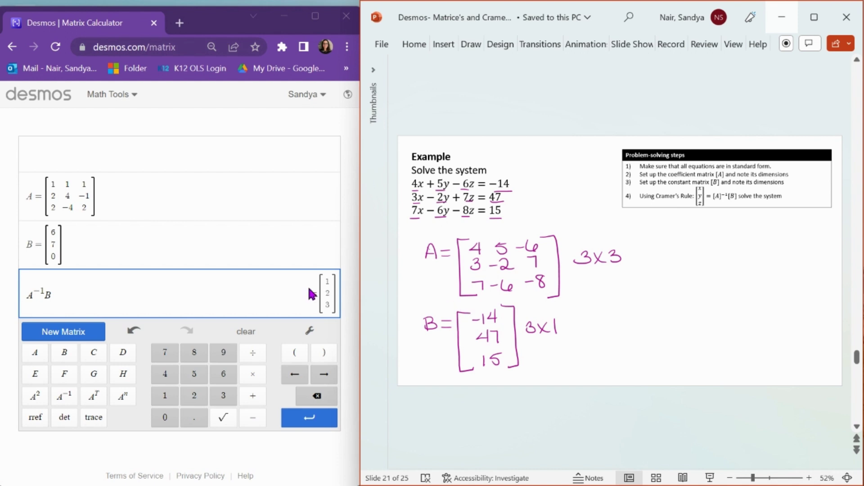
Switch to the Desmos Matrix Calculator, clear all previous entries and create a new matrix A with 3 rows and 3 columns
{"action": "left_click", "coordinate": [245, 332]}
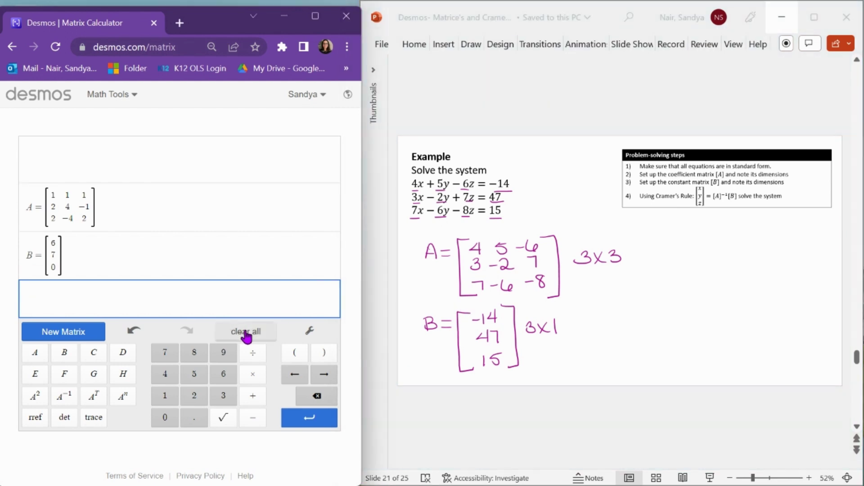
{"action": "left_click", "coordinate": [246, 331]}
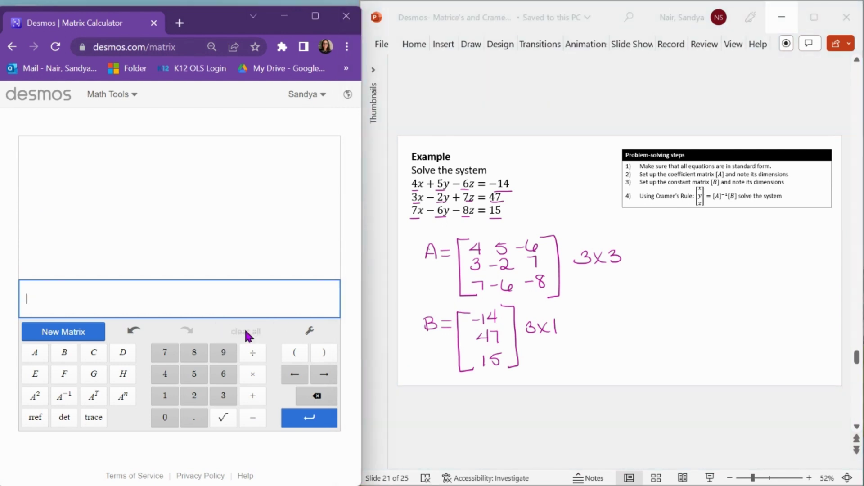
{"action": "left_click", "coordinate": [65, 332]}
{"action": "left_click", "coordinate": [110, 379]}
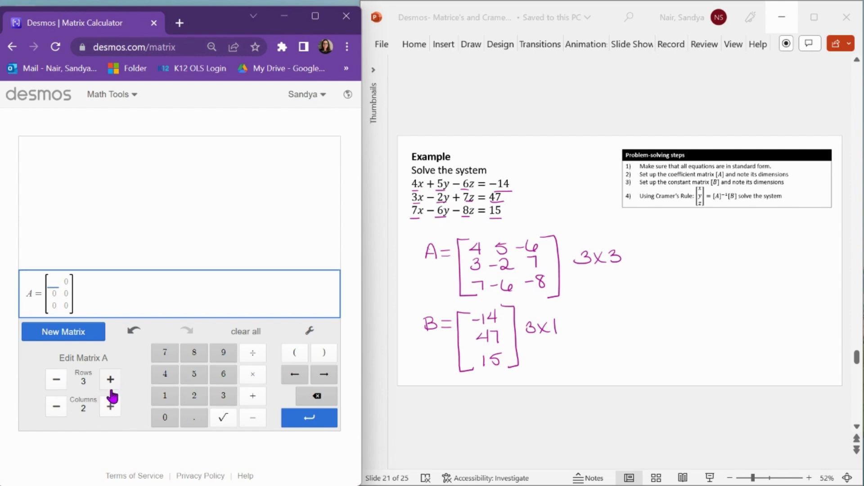
{"action": "left_click", "coordinate": [110, 407]}
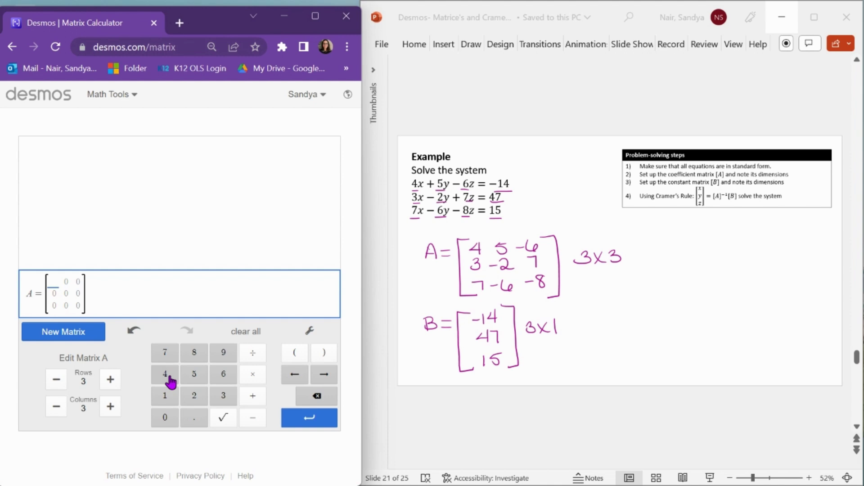
Fill the first row of matrix A with 4, 5, −6
{"action": "left_click", "coordinate": [166, 376]}
{"action": "key", "text": "Tab"}
{"action": "left_click", "coordinate": [201, 379]}
{"action": "key", "text": "Tab"}
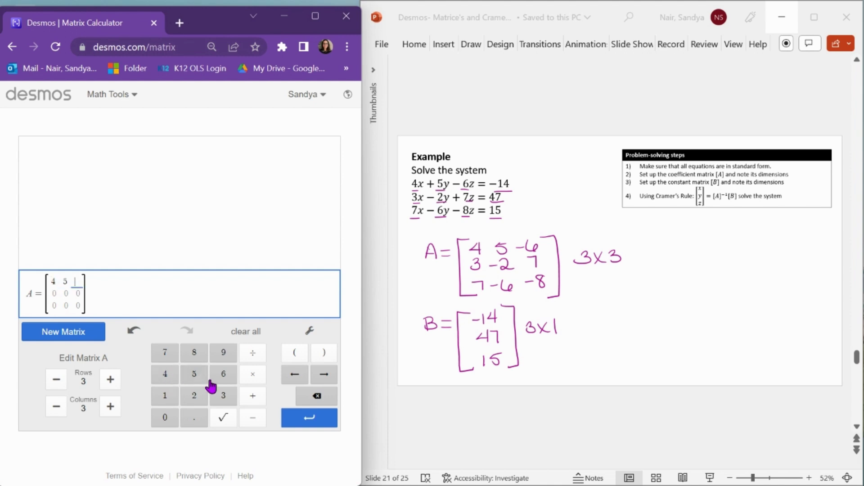
{"action": "left_click", "coordinate": [253, 417]}
{"action": "left_click", "coordinate": [224, 374]}
{"action": "key", "text": "Tab"}
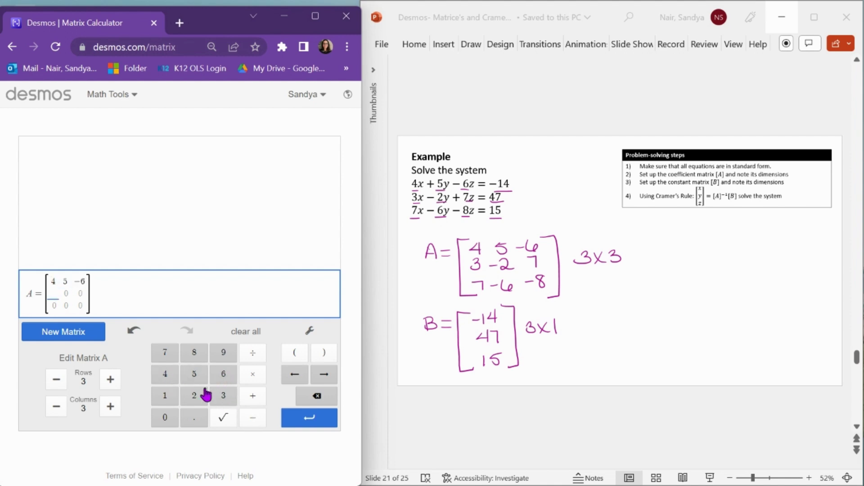
Fill the second row of matrix A with 3, −2, 7
{"action": "left_click", "coordinate": [224, 398]}
{"action": "key", "text": "Tab"}
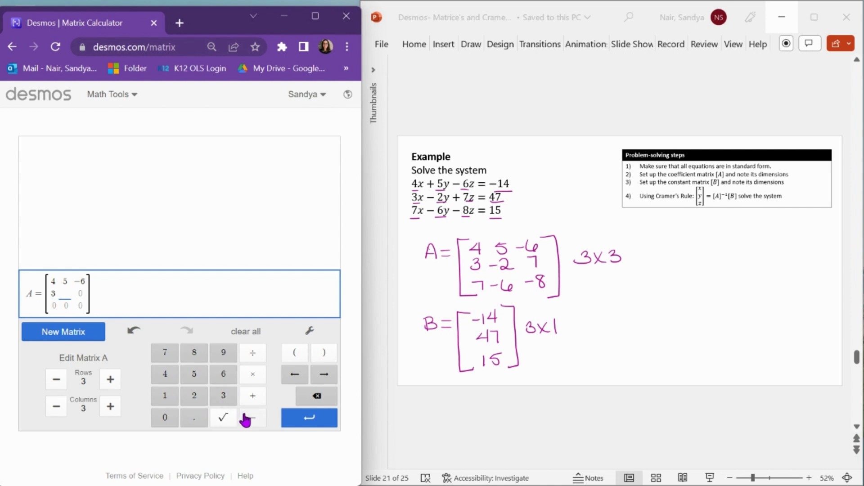
{"action": "left_click", "coordinate": [245, 419]}
{"action": "left_click", "coordinate": [194, 395]}
{"action": "key", "text": "Tab"}
{"action": "left_click", "coordinate": [164, 352]}
{"action": "key", "text": "Tab"}
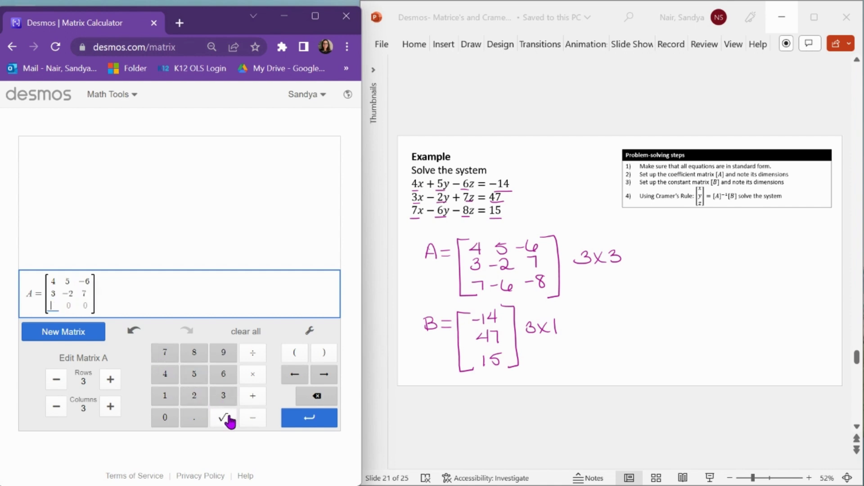
Fill the third row of matrix A with 7, −6, −8
{"action": "left_click", "coordinate": [164, 352]}
{"action": "key", "text": "Tab"}
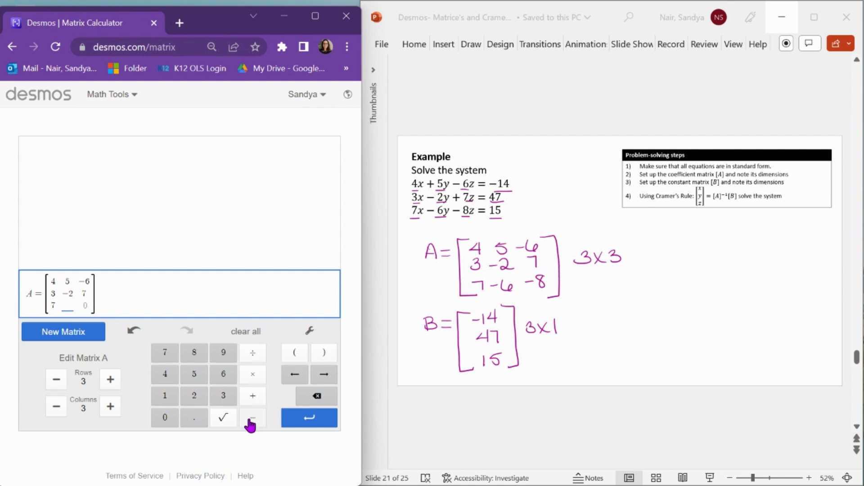
{"action": "left_click", "coordinate": [250, 421]}
{"action": "left_click", "coordinate": [223, 374]}
{"action": "key", "text": "Tab"}
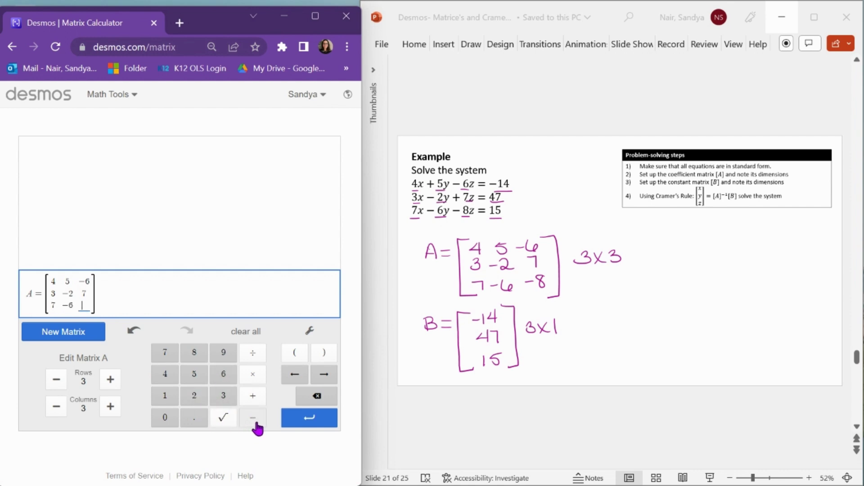
{"action": "left_click", "coordinate": [253, 419]}
{"action": "left_click", "coordinate": [194, 353]}
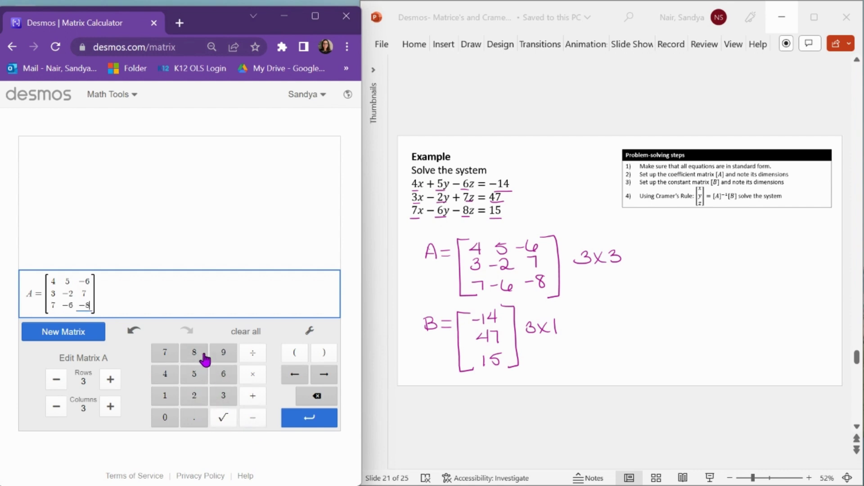
Create a new matrix B with 3 rows and 1 column for the third example's constants
{"action": "left_click", "coordinate": [70, 338]}
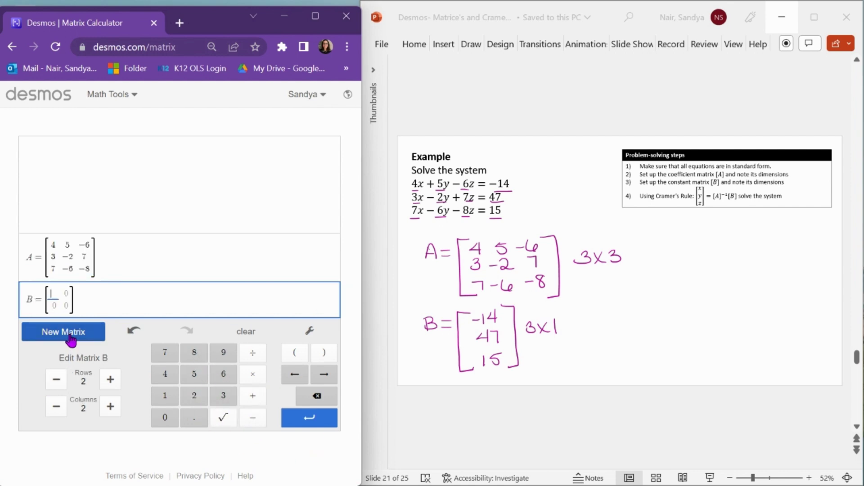
{"action": "left_click", "coordinate": [110, 381]}
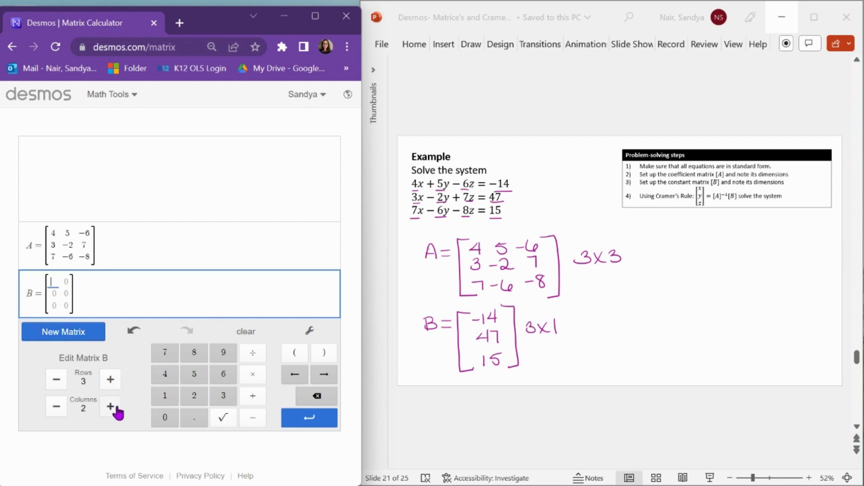
{"action": "left_click", "coordinate": [56, 407]}
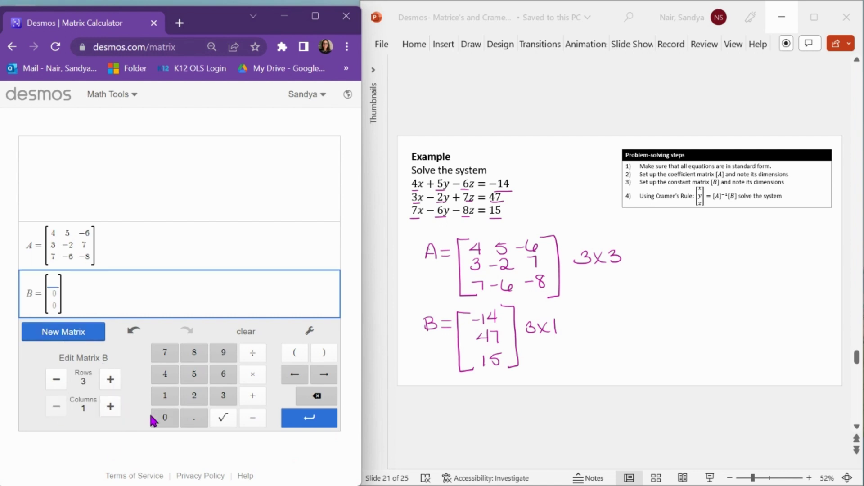
Fill matrix B with −14, 47 and 15 from first to last row and finish the matrix entry
{"action": "left_click", "coordinate": [254, 421]}
{"action": "left_click", "coordinate": [166, 396]}
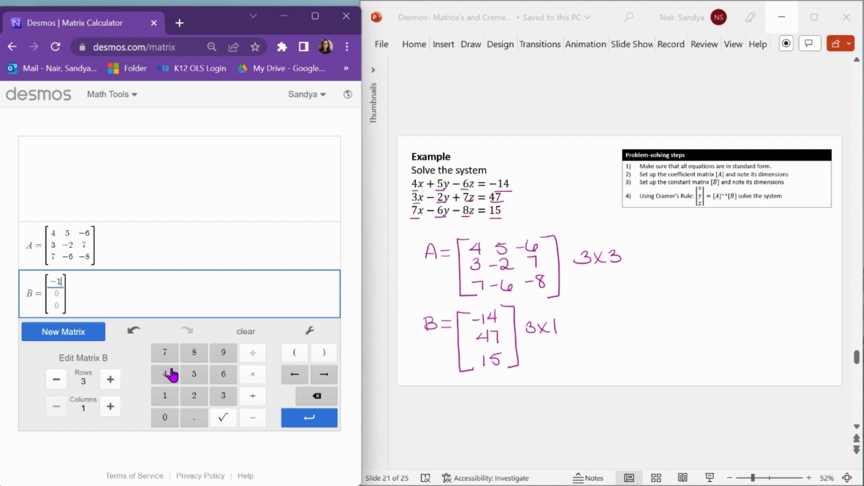
{"action": "left_click", "coordinate": [165, 376]}
{"action": "key", "text": "Tab"}
{"action": "left_click", "coordinate": [165, 375]}
{"action": "left_click", "coordinate": [166, 353]}
{"action": "key", "text": "Tab"}
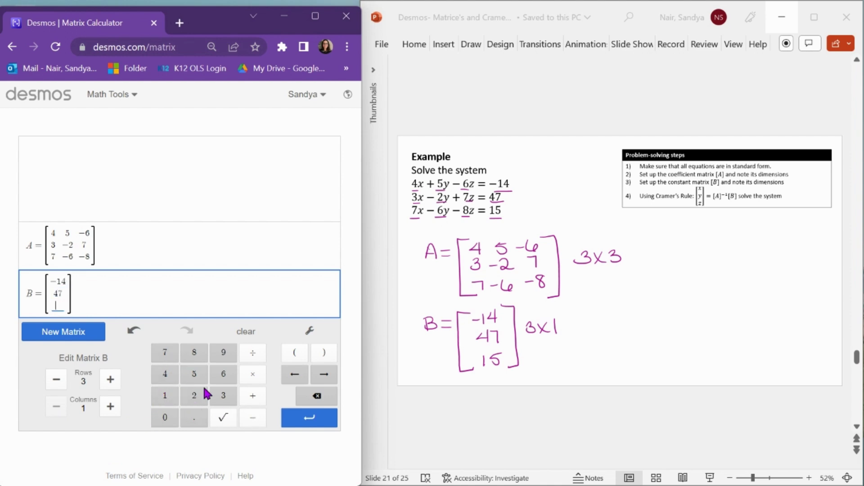
{"action": "left_click", "coordinate": [171, 398]}
{"action": "left_click", "coordinate": [194, 375]}
{"action": "left_click", "coordinate": [296, 419]}
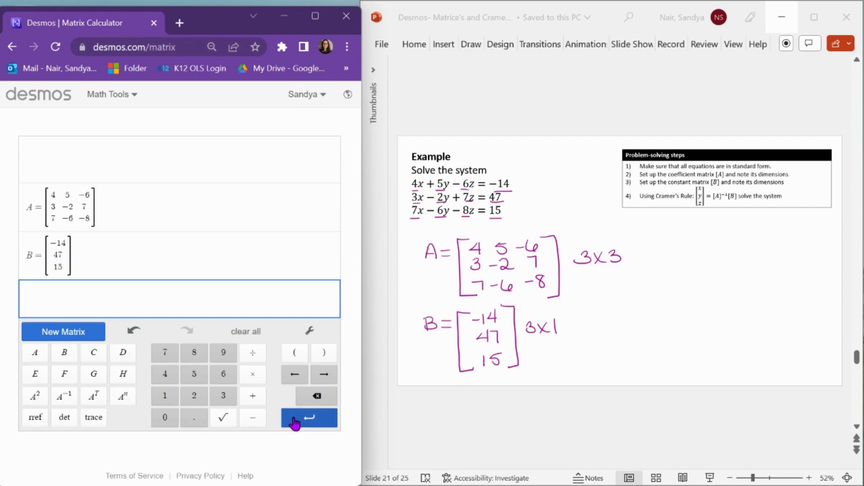
Calculate A⁻¹B from the new matrices to solve the third example's system
{"action": "left_click", "coordinate": [39, 356]}
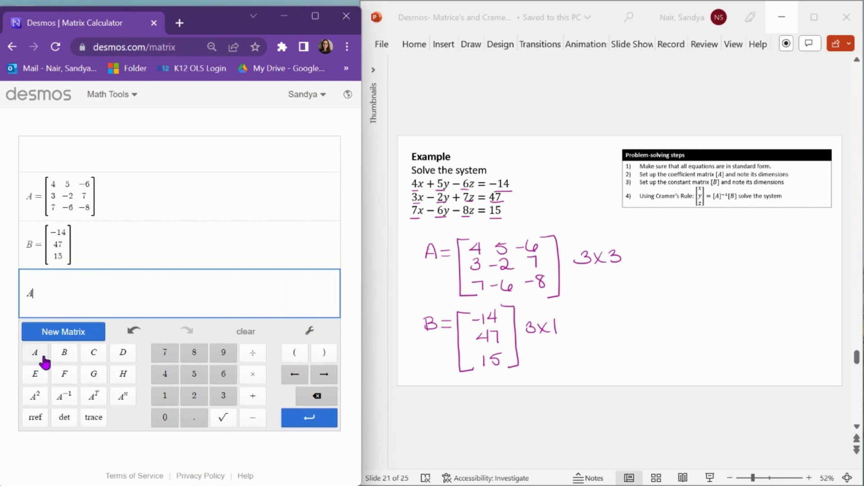
{"action": "left_click", "coordinate": [63, 398]}
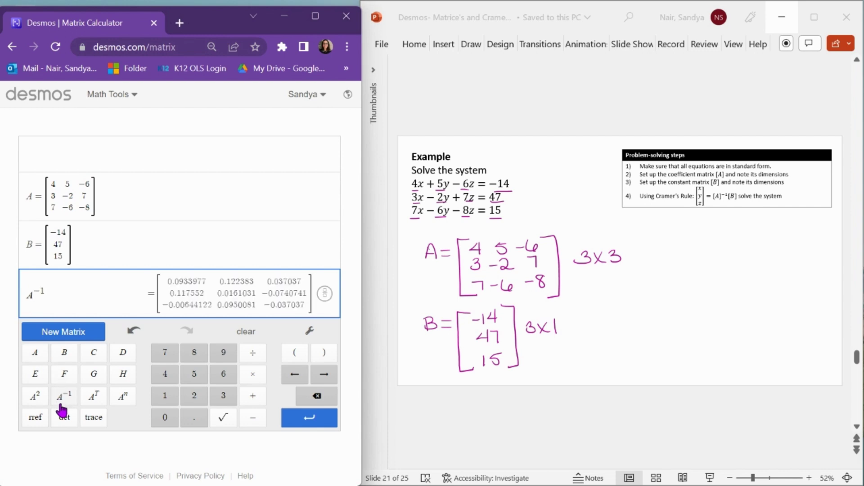
{"action": "left_click", "coordinate": [68, 358]}
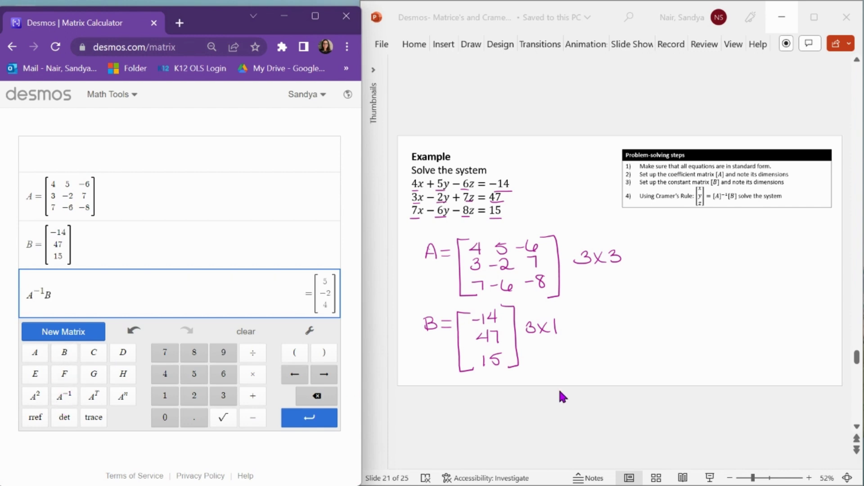
Switch to the PowerPoint slide, handwrite the solution (5, −2, 4) beside the matrices and draw a box around it
{"action": "left_click", "coordinate": [618, 359]}
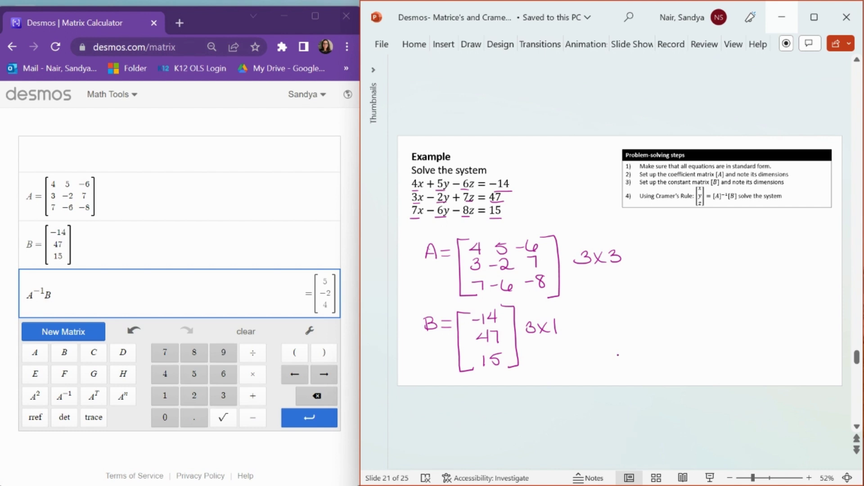
{"action": "left_click_drag", "start_coordinate": [681, 260], "coordinate": [684, 274]}
{"action": "mouse_move", "coordinate": [688, 261]}
{"action": "left_mouse_down"}
{"action": "mouse_move", "coordinate": [700, 278]}
{"action": "mouse_move", "coordinate": [714, 267]}
{"action": "left_mouse_up"}
{"action": "mouse_move", "coordinate": [717, 262]}
{"action": "left_mouse_down"}
{"action": "mouse_move", "coordinate": [732, 278]}
{"action": "mouse_move", "coordinate": [746, 266]}
{"action": "left_mouse_up"}
{"action": "mouse_move", "coordinate": [744, 257]}
{"action": "left_mouse_down"}
{"action": "mouse_move", "coordinate": [744, 271]}
{"action": "mouse_move", "coordinate": [756, 273]}
{"action": "left_mouse_up"}
{"action": "mouse_move", "coordinate": [663, 251]}
{"action": "left_mouse_down"}
{"action": "mouse_move", "coordinate": [772, 263]}
{"action": "mouse_move", "coordinate": [665, 289]}
{"action": "mouse_move", "coordinate": [668, 252]}
{"action": "left_mouse_up"}
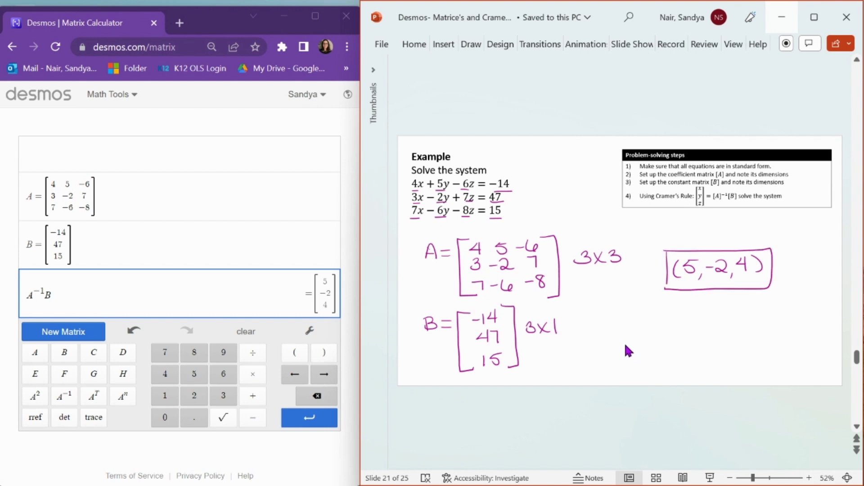
On the next example slide, handwrite coefficient matrix A with rows 10 3 2, 7 6 2 and 4 −3 3, and label it 3×3
{"action": "scroll", "coordinate": [625, 345], "scroll_direction": "down", "scroll_amount": 1}
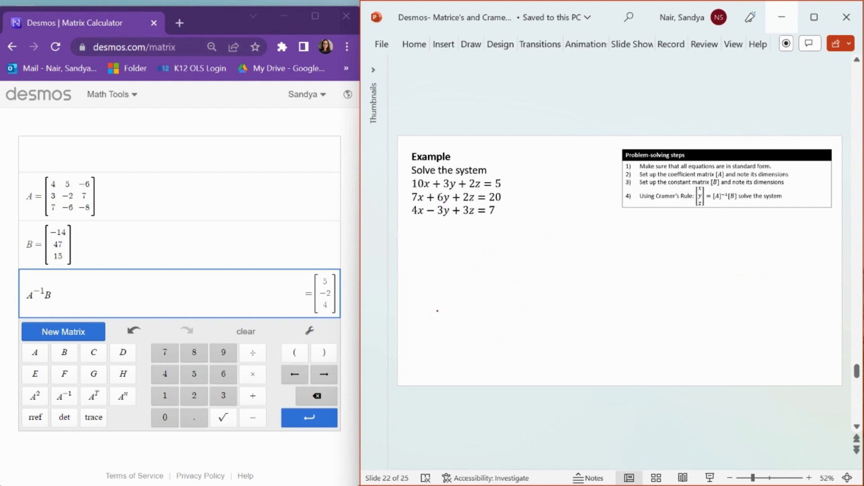
{"action": "mouse_move", "coordinate": [422, 255]}
{"action": "left_mouse_down"}
{"action": "mouse_move", "coordinate": [426, 238]}
{"action": "mouse_move", "coordinate": [435, 255]}
{"action": "left_mouse_up"}
{"action": "mouse_move", "coordinate": [422, 249]}
{"action": "left_mouse_down"}
{"action": "mouse_move", "coordinate": [452, 251]}
{"action": "mouse_move", "coordinate": [472, 233]}
{"action": "mouse_move", "coordinate": [461, 256]}
{"action": "mouse_move", "coordinate": [461, 295]}
{"action": "mouse_move", "coordinate": [482, 295]}
{"action": "left_mouse_up"}
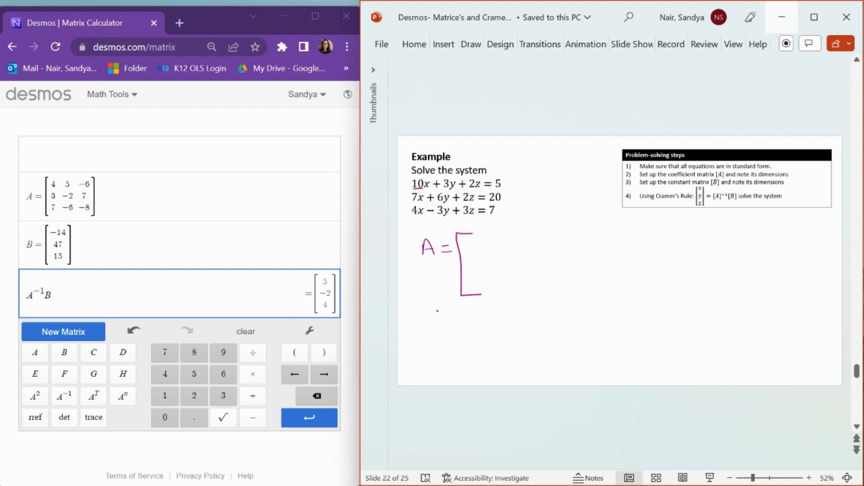
{"action": "left_click_drag", "start_coordinate": [481, 239], "coordinate": [483, 249]}
{"action": "mouse_move", "coordinate": [493, 239]}
{"action": "left_mouse_down"}
{"action": "mouse_move", "coordinate": [489, 248]}
{"action": "mouse_move", "coordinate": [494, 240]}
{"action": "mouse_move", "coordinate": [557, 246]}
{"action": "left_mouse_up"}
{"action": "mouse_move", "coordinate": [556, 231]}
{"action": "left_mouse_down"}
{"action": "mouse_move", "coordinate": [574, 228]}
{"action": "mouse_move", "coordinate": [582, 292]}
{"action": "mouse_move", "coordinate": [562, 297]}
{"action": "left_mouse_up"}
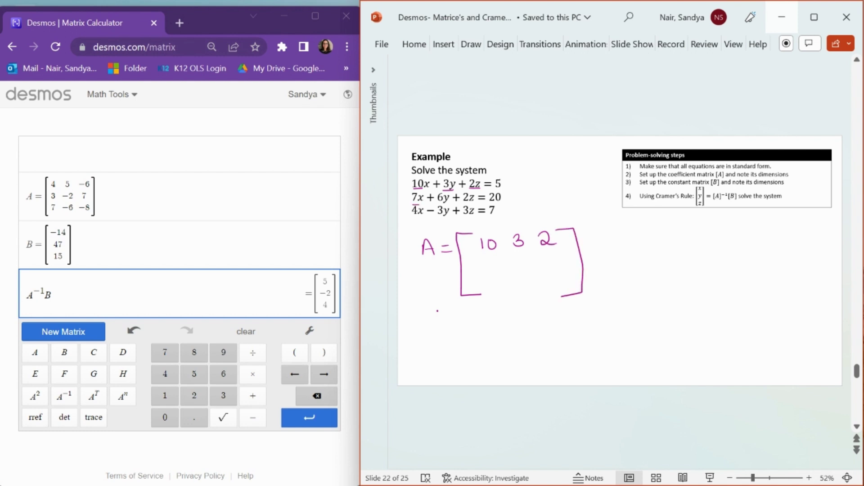
{"action": "mouse_move", "coordinate": [483, 255]}
{"action": "left_mouse_down"}
{"action": "mouse_move", "coordinate": [491, 267]}
{"action": "mouse_move", "coordinate": [563, 263]}
{"action": "left_mouse_up"}
{"action": "left_click_drag", "start_coordinate": [494, 275], "coordinate": [522, 281]}
{"action": "mouse_move", "coordinate": [524, 274]}
{"action": "left_mouse_down"}
{"action": "mouse_move", "coordinate": [535, 281]}
{"action": "mouse_move", "coordinate": [525, 287]}
{"action": "mouse_move", "coordinate": [557, 284]}
{"action": "left_mouse_up"}
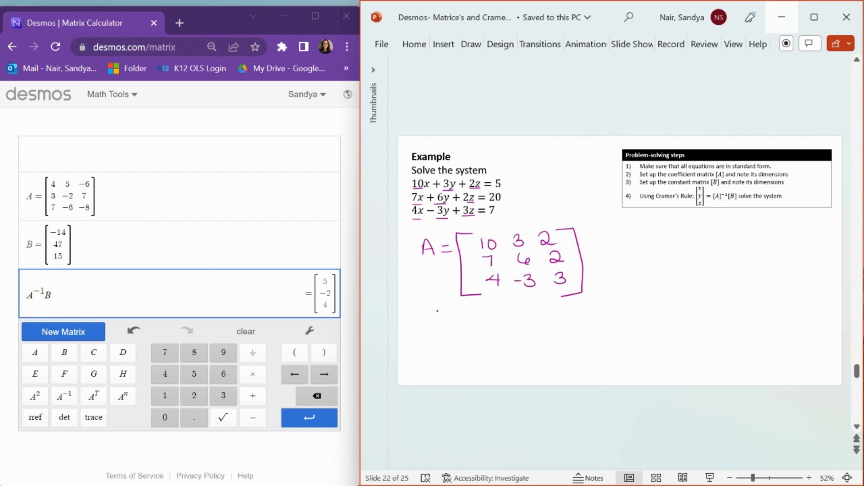
{"action": "mouse_move", "coordinate": [604, 246]}
{"action": "left_mouse_down"}
{"action": "mouse_move", "coordinate": [604, 257]}
{"action": "mouse_move", "coordinate": [628, 257]}
{"action": "left_mouse_up"}
{"action": "mouse_move", "coordinate": [628, 248]}
{"action": "left_mouse_down"}
{"action": "mouse_move", "coordinate": [618, 258]}
{"action": "mouse_move", "coordinate": [642, 250]}
{"action": "mouse_move", "coordinate": [633, 257]}
{"action": "left_mouse_up"}
Handwrite constant matrix B with entries 5, 20 and 7 below matrix A and label it 3×1
{"action": "left_click_drag", "start_coordinate": [424, 314], "coordinate": [423, 329]}
{"action": "mouse_move", "coordinate": [423, 314]}
{"action": "left_mouse_down"}
{"action": "mouse_move", "coordinate": [431, 320]}
{"action": "mouse_move", "coordinate": [425, 328]}
{"action": "mouse_move", "coordinate": [478, 370]}
{"action": "left_mouse_up"}
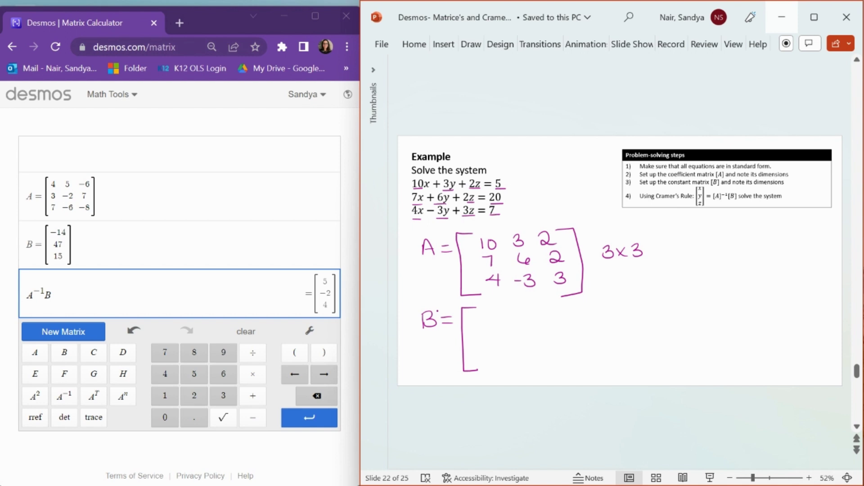
{"action": "left_click_drag", "start_coordinate": [481, 314], "coordinate": [481, 327]}
{"action": "mouse_move", "coordinate": [483, 313]}
{"action": "left_mouse_down"}
{"action": "mouse_move", "coordinate": [494, 314]}
{"action": "mouse_move", "coordinate": [483, 343]}
{"action": "mouse_move", "coordinate": [493, 342]}
{"action": "left_mouse_up"}
{"action": "left_click_drag", "start_coordinate": [500, 333], "coordinate": [496, 367]}
{"action": "mouse_move", "coordinate": [503, 309]}
{"action": "left_mouse_down"}
{"action": "mouse_move", "coordinate": [520, 328]}
{"action": "mouse_move", "coordinate": [518, 369]}
{"action": "left_mouse_up"}
{"action": "mouse_move", "coordinate": [532, 326]}
{"action": "left_mouse_down"}
{"action": "mouse_move", "coordinate": [533, 338]}
{"action": "mouse_move", "coordinate": [555, 336]}
{"action": "left_mouse_up"}
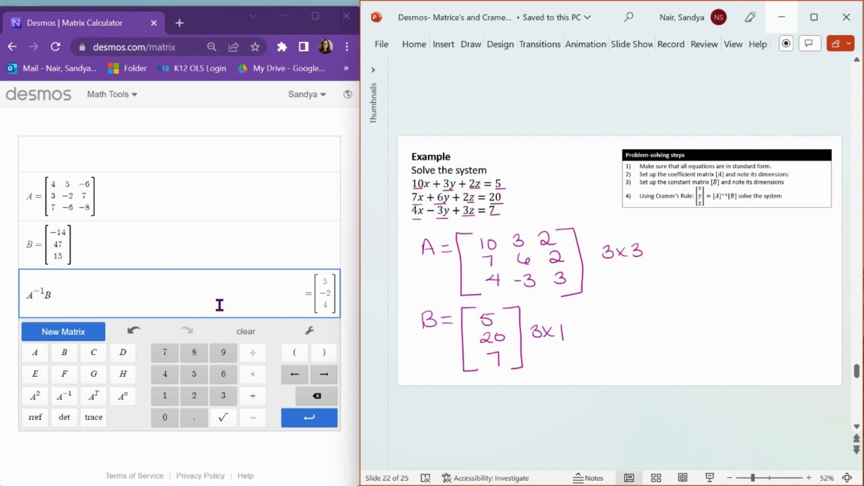
Switch to the Desmos Matrix Calculator, clear all previous entries and create a new matrix A with 3 rows and 3 columns
{"action": "left_click", "coordinate": [255, 333]}
{"action": "left_click", "coordinate": [256, 333]}
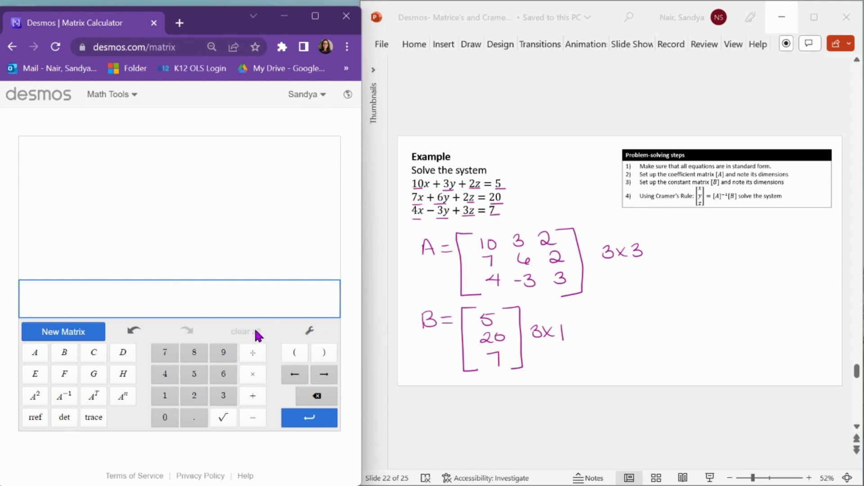
{"action": "left_click", "coordinate": [62, 335]}
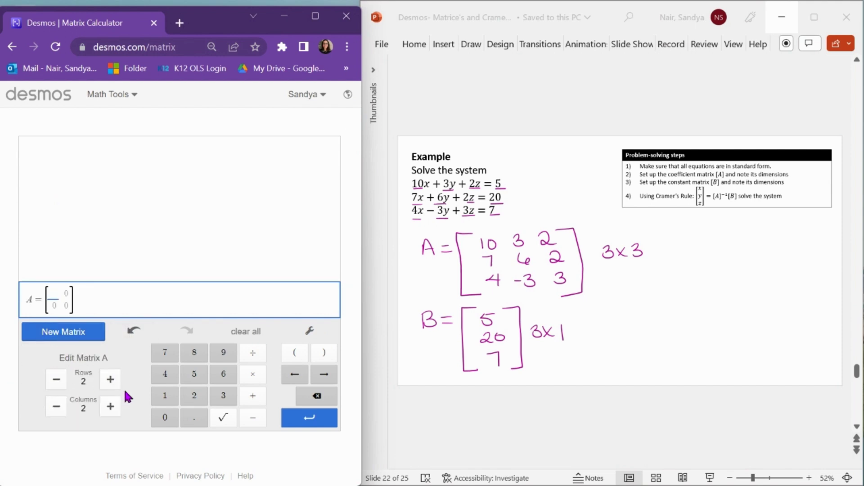
{"action": "left_click", "coordinate": [113, 380]}
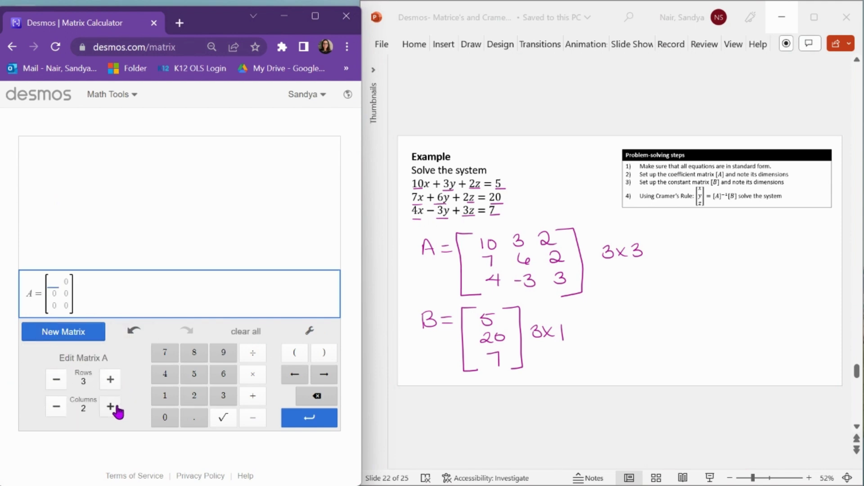
{"action": "left_click", "coordinate": [112, 407]}
Fill the first row of matrix A with 10, 3 and 2
{"action": "left_click", "coordinate": [165, 398]}
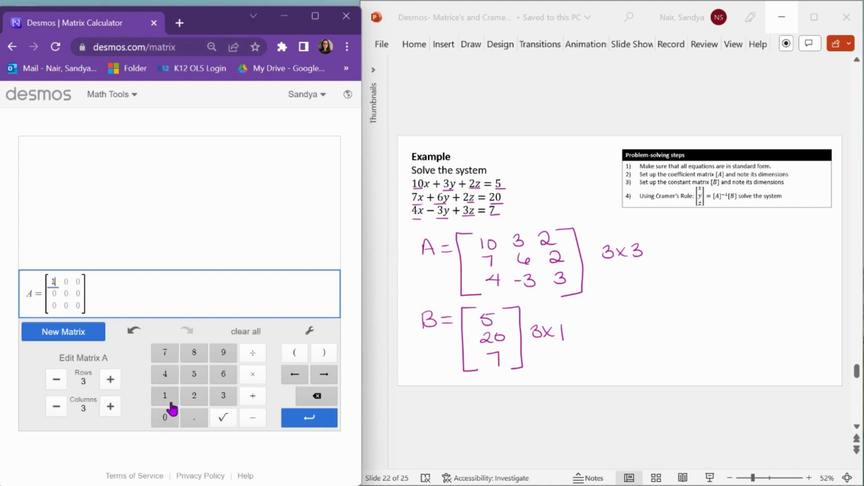
{"action": "left_click", "coordinate": [161, 416]}
{"action": "key", "text": "Tab"}
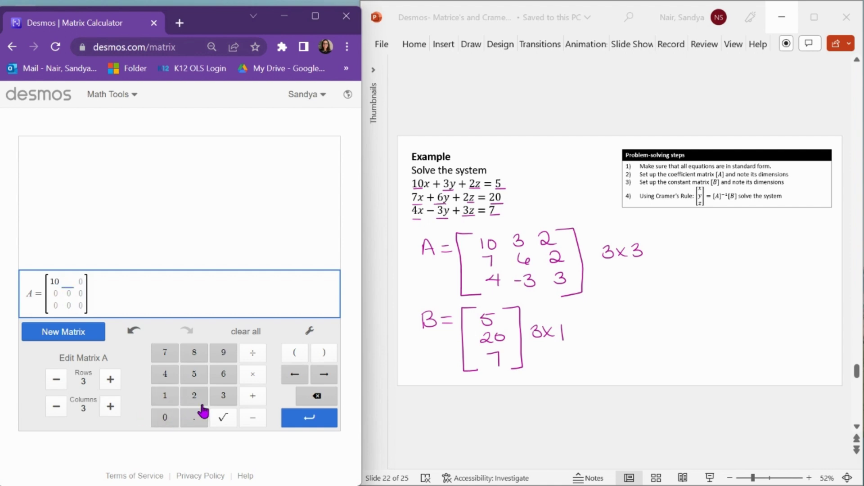
{"action": "left_click", "coordinate": [224, 396]}
{"action": "key", "text": "Tab"}
{"action": "left_click", "coordinate": [184, 403]}
{"action": "key", "text": "Tab"}
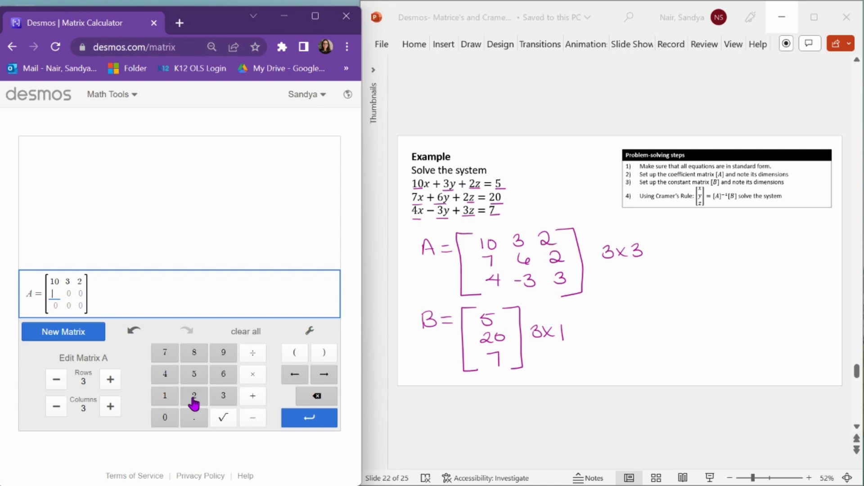
Fill the second row of matrix A with 7, 6 and 2
{"action": "left_click", "coordinate": [167, 356]}
{"action": "key", "text": "Tab"}
{"action": "left_click", "coordinate": [221, 381]}
{"action": "key", "text": "Tab"}
{"action": "left_click", "coordinate": [194, 399]}
{"action": "key", "text": "Tab"}
Fill the third row of matrix A with 4, −3 and 3
{"action": "left_click", "coordinate": [170, 383]}
{"action": "key", "text": "Tab"}
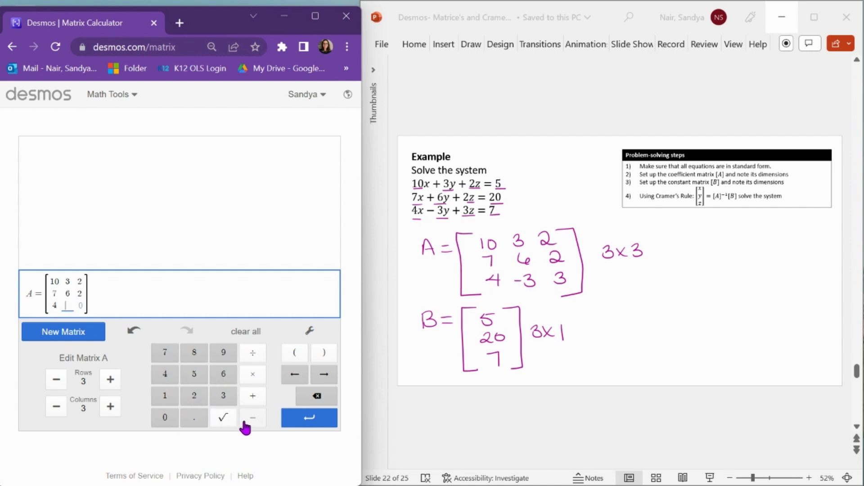
{"action": "left_click", "coordinate": [253, 417]}
{"action": "left_click", "coordinate": [224, 395]}
{"action": "key", "text": "Tab"}
{"action": "left_click", "coordinate": [223, 395]}
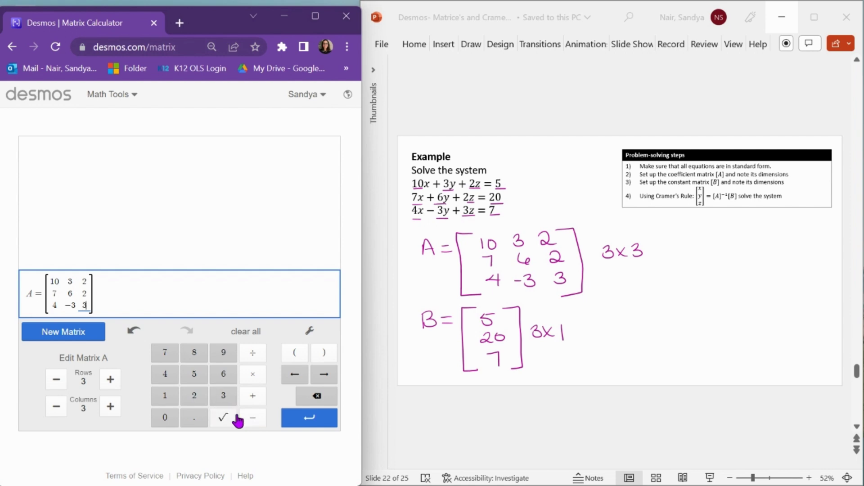
Create a new matrix B with 3 rows and 1 column for the constants of this example
{"action": "left_click", "coordinate": [78, 337]}
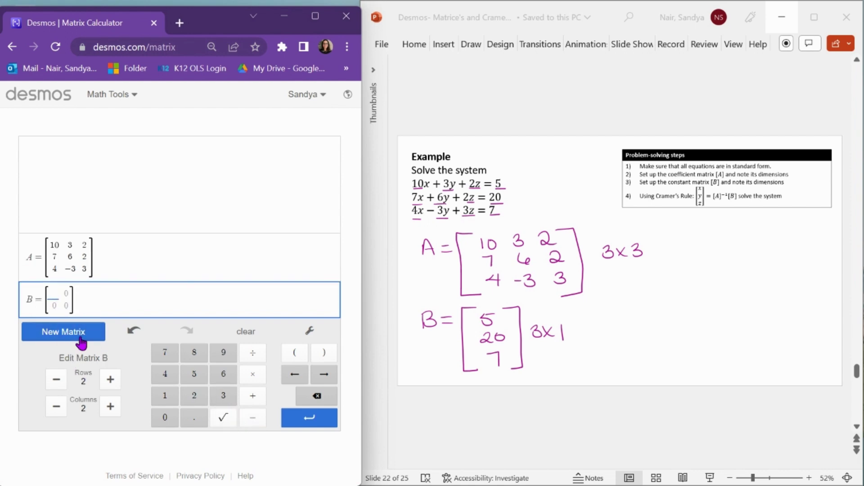
{"action": "left_click", "coordinate": [111, 381]}
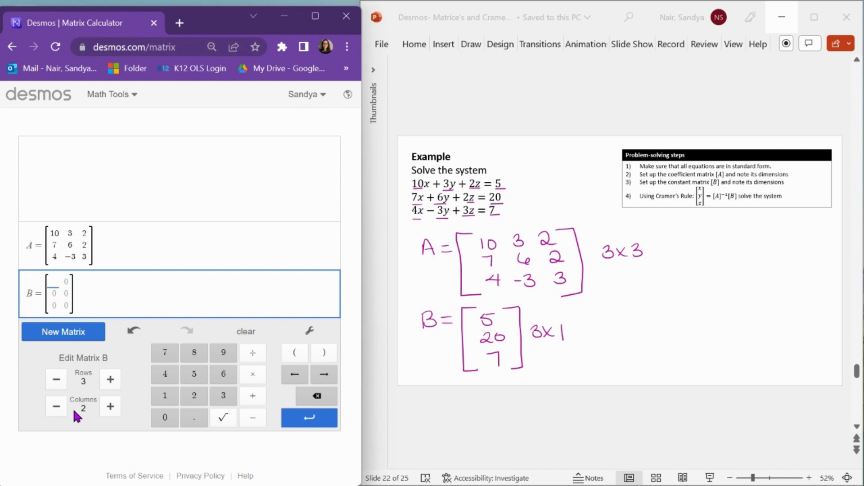
{"action": "left_click", "coordinate": [56, 406]}
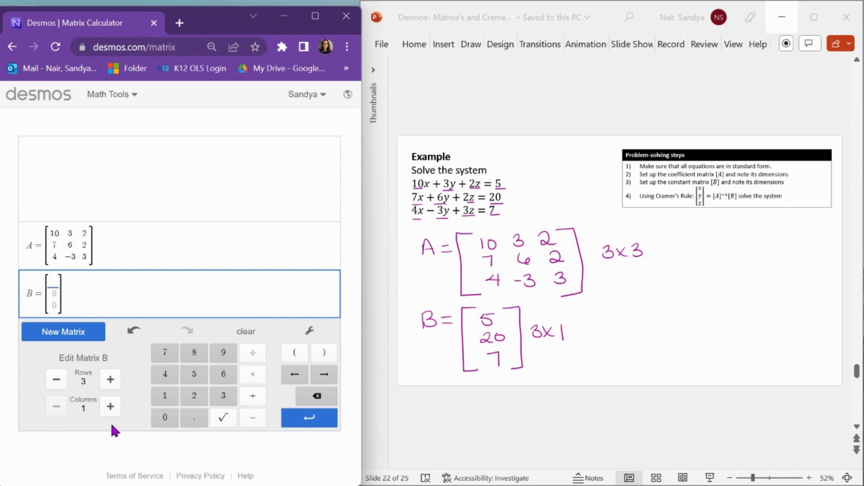
Fill matrix B with 5, 20 and 7 from first to last row and finish the matrix entry
{"action": "left_click", "coordinate": [194, 374]}
{"action": "left_click", "coordinate": [194, 396]}
{"action": "left_click", "coordinate": [165, 417]}
{"action": "left_click", "coordinate": [165, 352]}
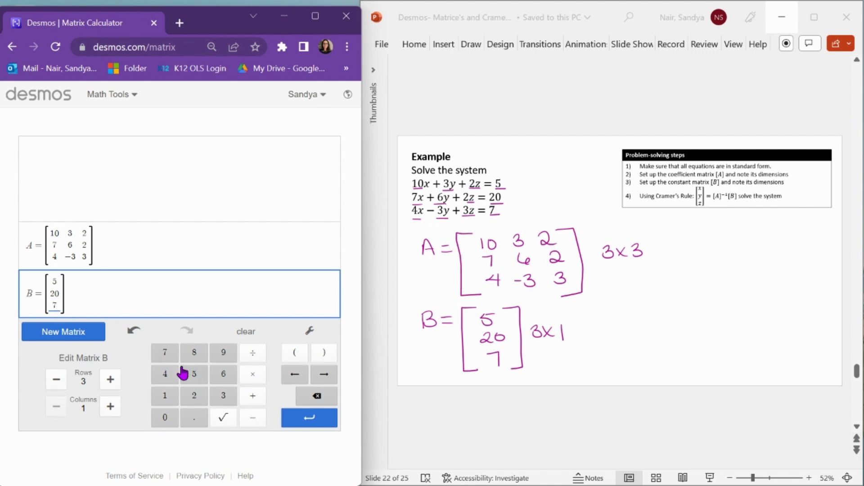
{"action": "left_click", "coordinate": [315, 416]}
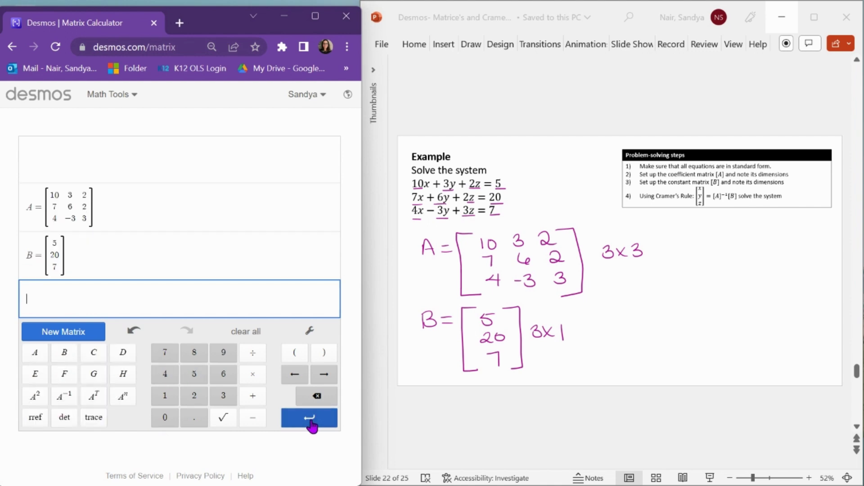
Calculate A⁻¹B from the two matrices to solve this example's system
{"action": "left_click", "coordinate": [35, 353]}
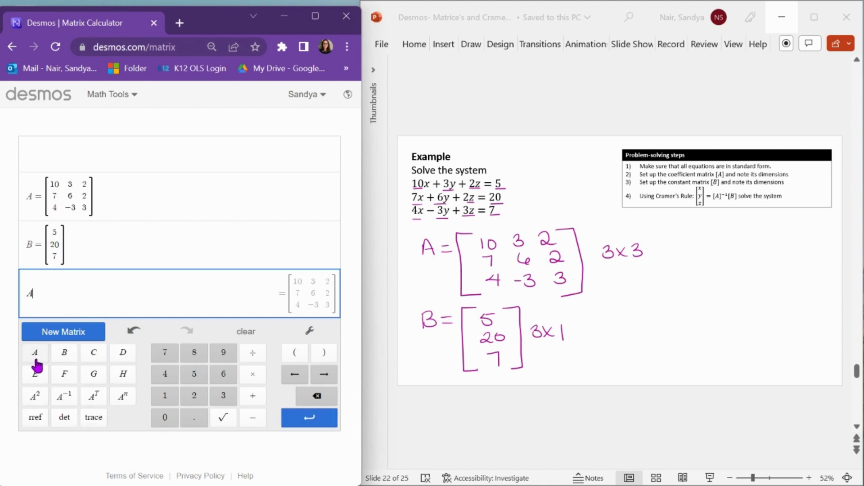
{"action": "left_click", "coordinate": [64, 398]}
{"action": "left_click", "coordinate": [65, 353]}
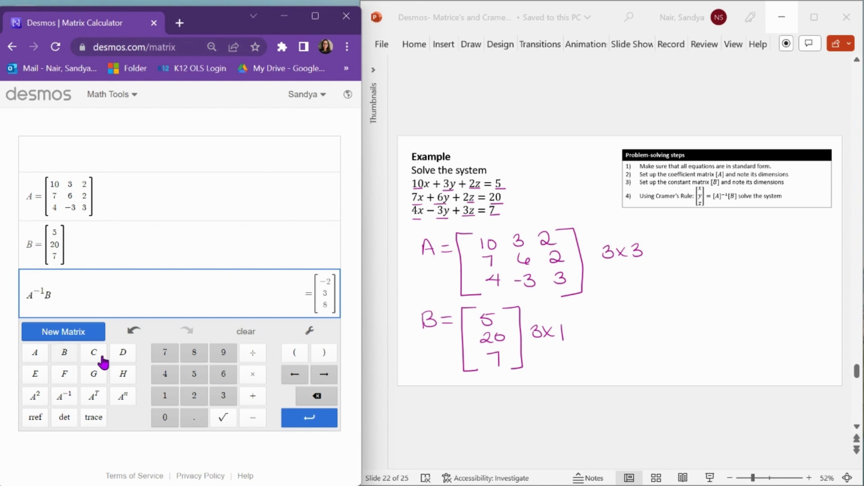
Switch to the PowerPoint slide, handwrite the solution (−2, 3, 8) beside the matrices and draw a box around it
{"action": "left_click", "coordinate": [633, 350]}
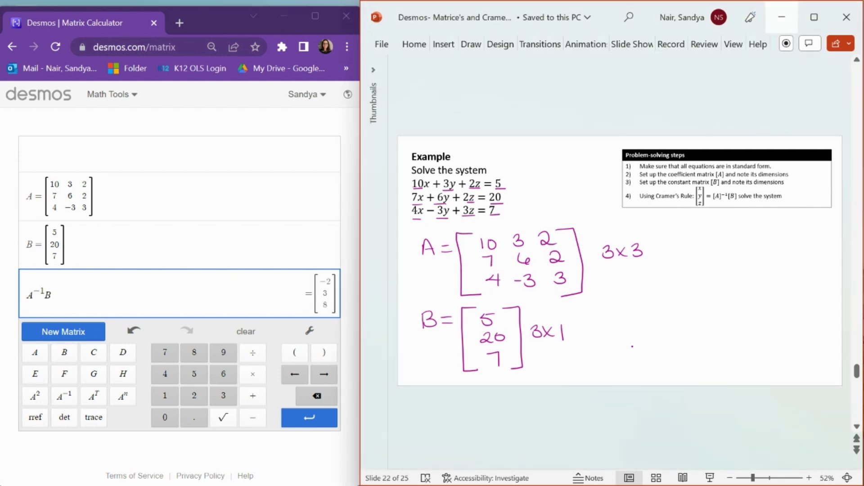
{"action": "left_click_drag", "start_coordinate": [702, 277], "coordinate": [708, 290]}
{"action": "mouse_move", "coordinate": [711, 289]}
{"action": "left_mouse_down"}
{"action": "mouse_move", "coordinate": [720, 289]}
{"action": "mouse_move", "coordinate": [735, 293]}
{"action": "mouse_move", "coordinate": [758, 289]}
{"action": "left_mouse_up"}
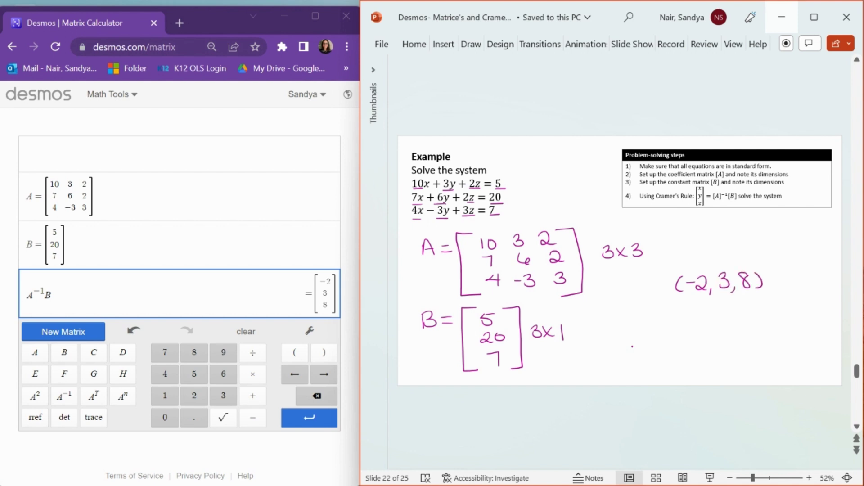
{"action": "mouse_move", "coordinate": [657, 269]}
{"action": "left_mouse_down"}
{"action": "mouse_move", "coordinate": [724, 265]}
{"action": "mouse_move", "coordinate": [771, 291]}
{"action": "mouse_move", "coordinate": [663, 305]}
{"action": "left_mouse_up"}
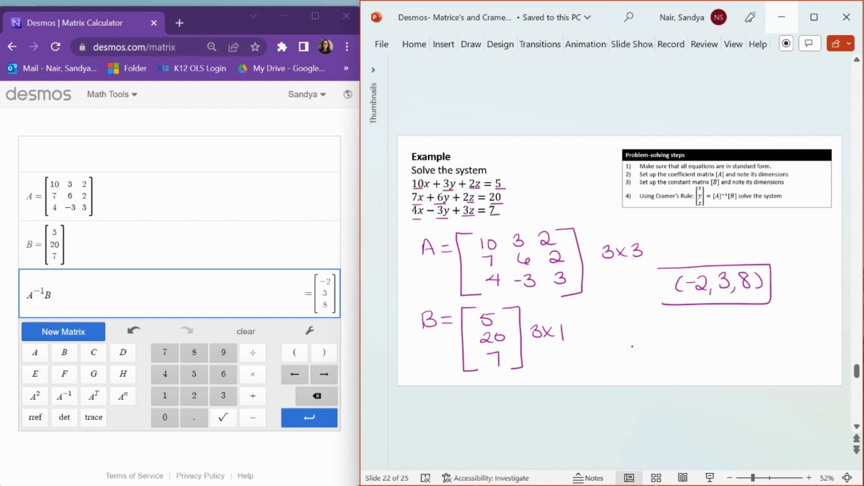
{"action": "left_click_drag", "start_coordinate": [665, 267], "coordinate": [665, 300]}
Go through the "Now you try!" practice slide to the slide with its worked solution
{"action": "key", "text": "Page_Down"}
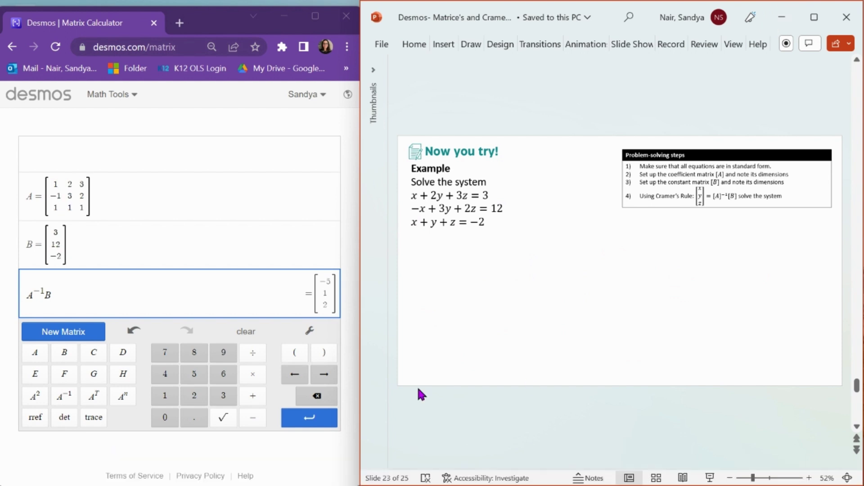
{"action": "key", "text": "Page_Down"}
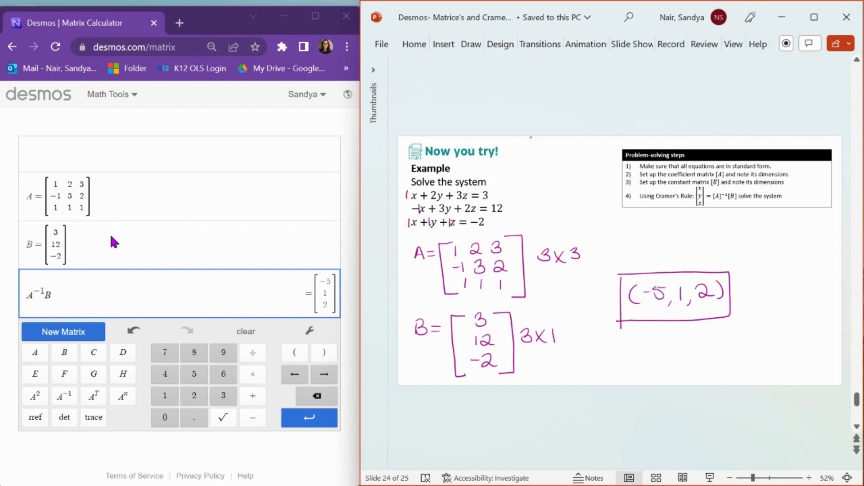
In the Desmos calculator, change matrix A's second-row, third-column entry to −2 to demonstrate a sign error, and restore it to 2
{"action": "left_click", "coordinate": [81, 196]}
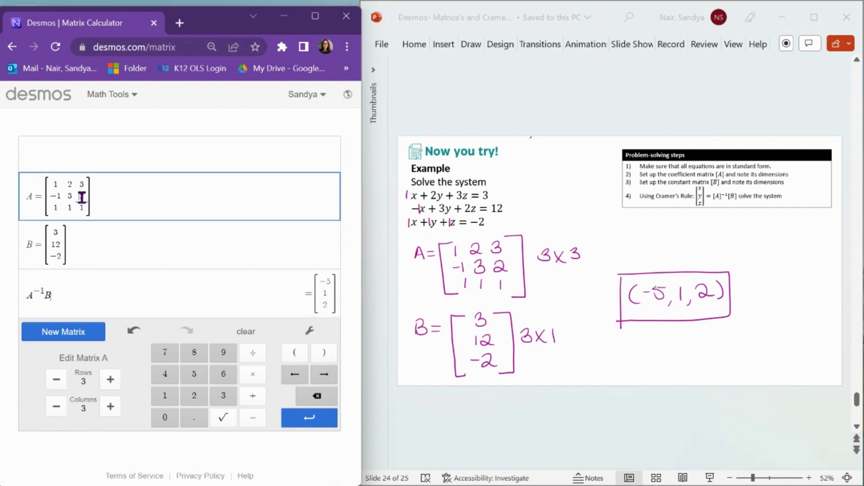
{"action": "type", "text": "-"}
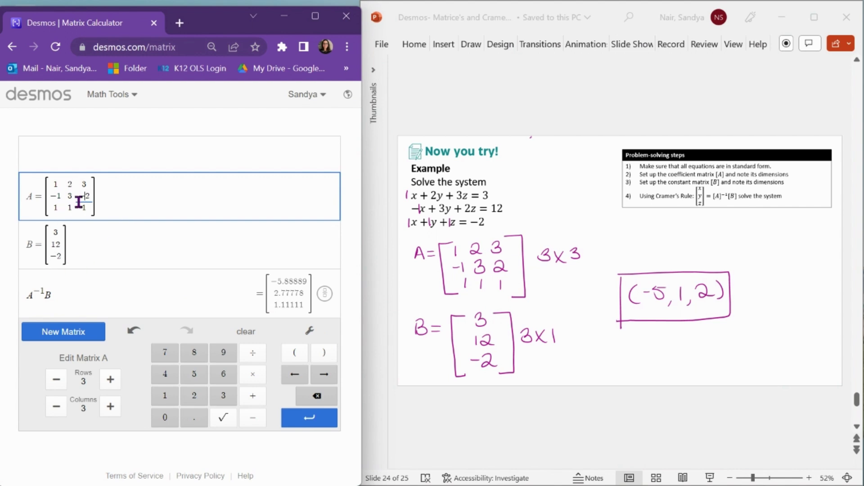
{"action": "left_click", "coordinate": [84, 189]}
{"action": "left_click", "coordinate": [85, 198]}
{"action": "key", "text": "BackSpace"}
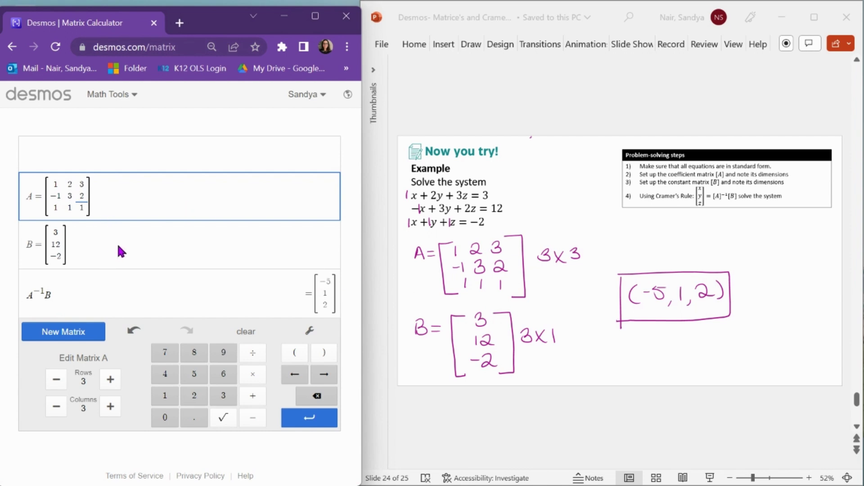
Advance the PowerPoint presentation to the Summary slide
{"action": "scroll", "coordinate": [525, 233], "scroll_direction": "down", "scroll_amount": 2}
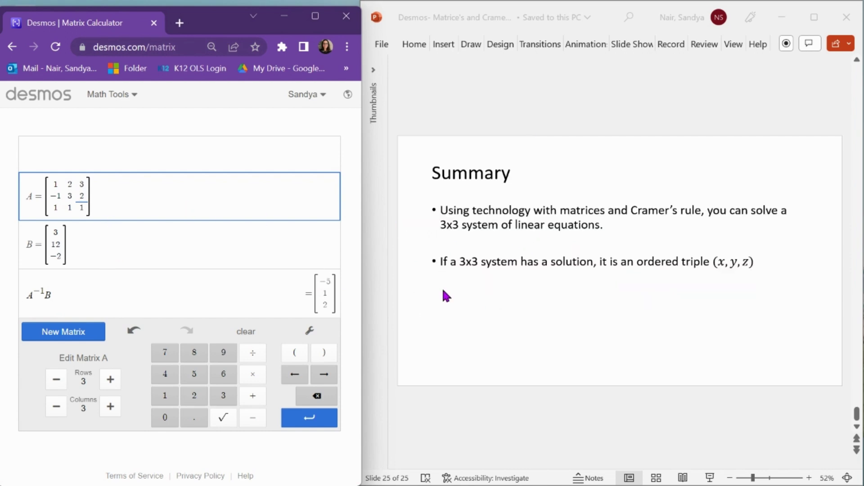